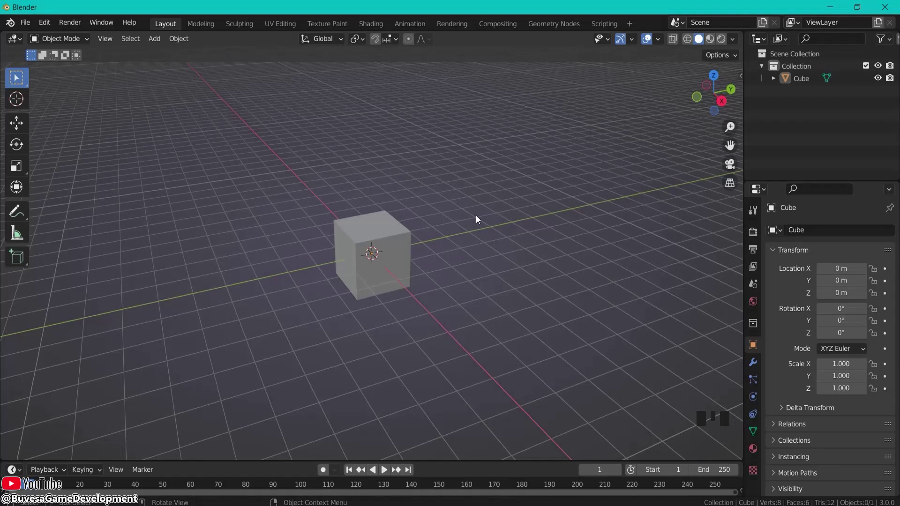
# Find the Bool Tool add-on in Preferences by searching 'boo' and check its details.
pyautogui.click(383, 232)
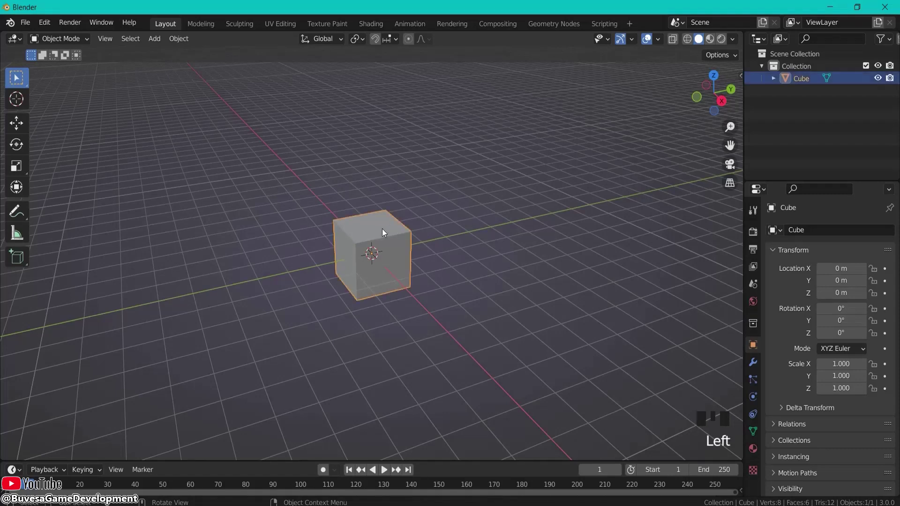
pyautogui.click(43, 24)
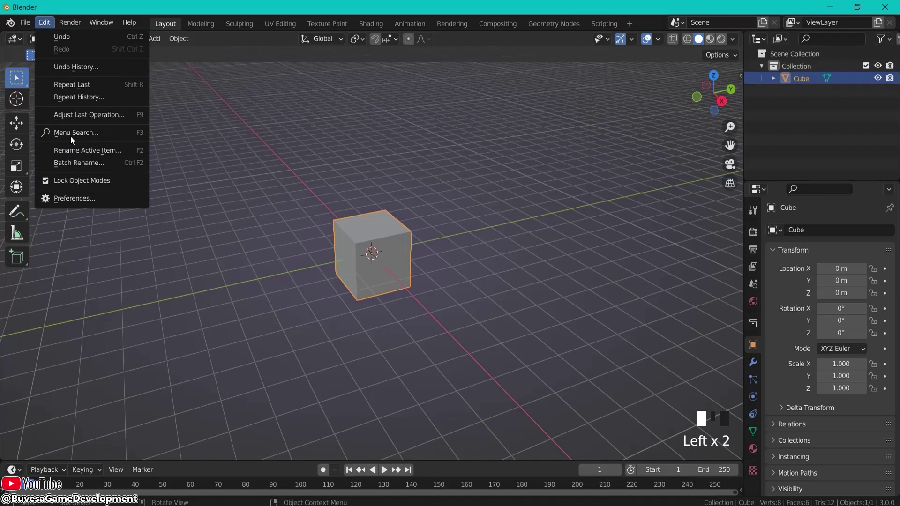
pyautogui.click(85, 196)
pyautogui.click(24, 148)
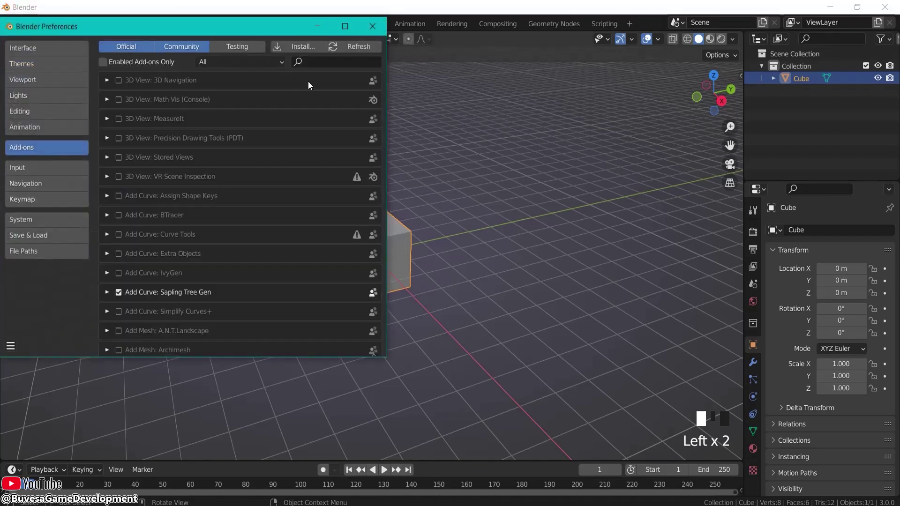
pyautogui.scroll(-5, 308, 140)
pyautogui.click(319, 62)
pyautogui.write('bool')
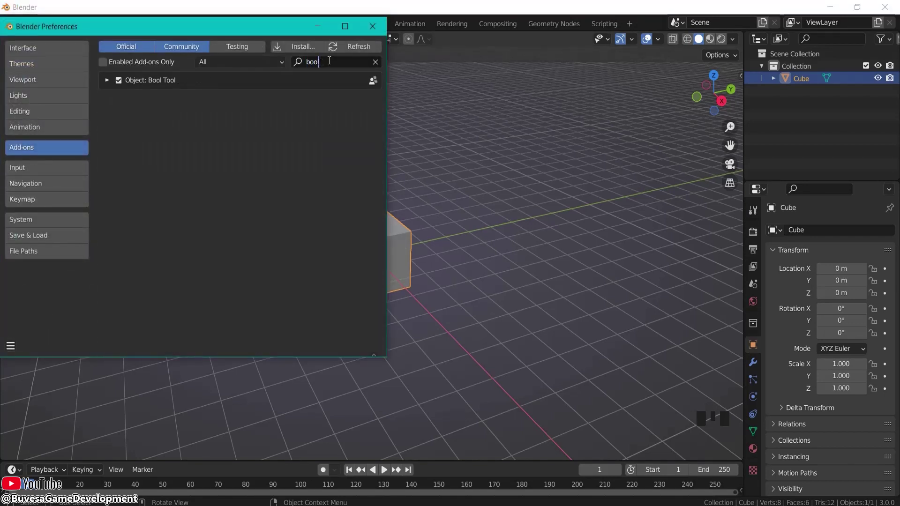
pyautogui.click(107, 81)
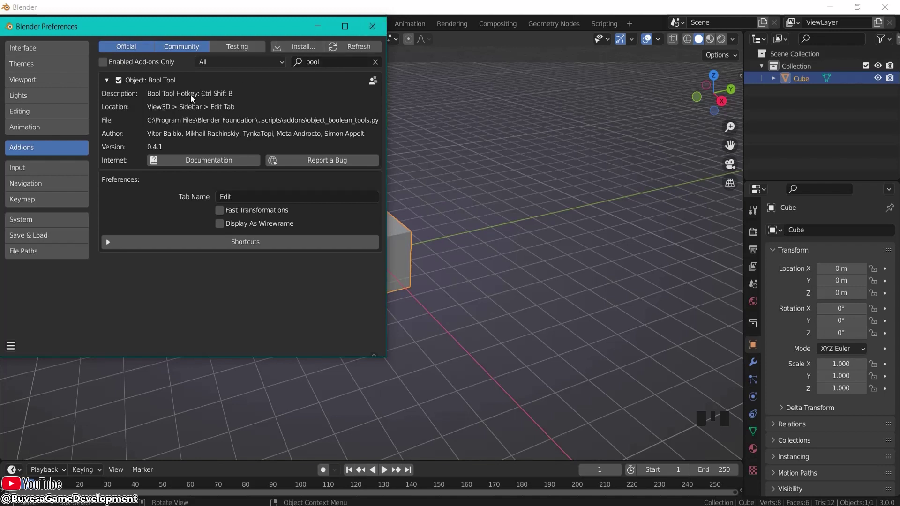
pyautogui.click(372, 27)
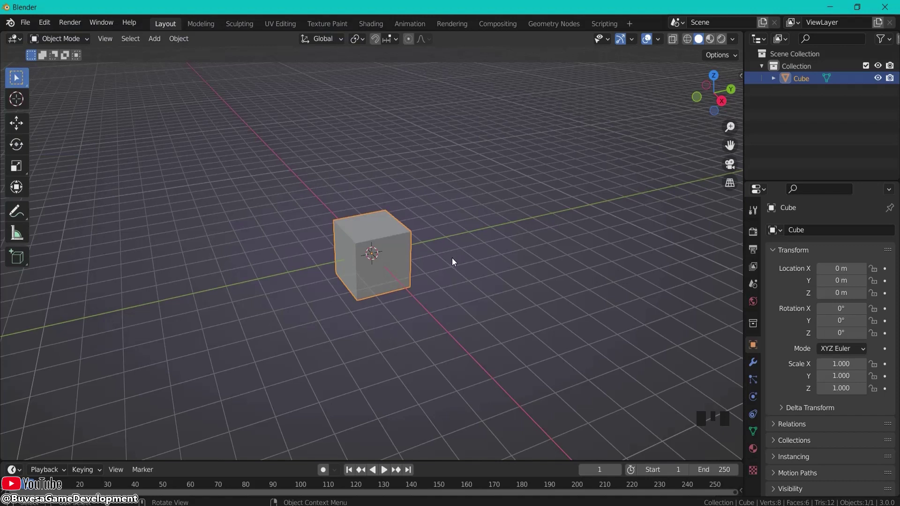
# Add a second cube and move it up and right to overlap the original cube.
pyautogui.click(457, 268)
pyautogui.hotkey('shift', 'a')
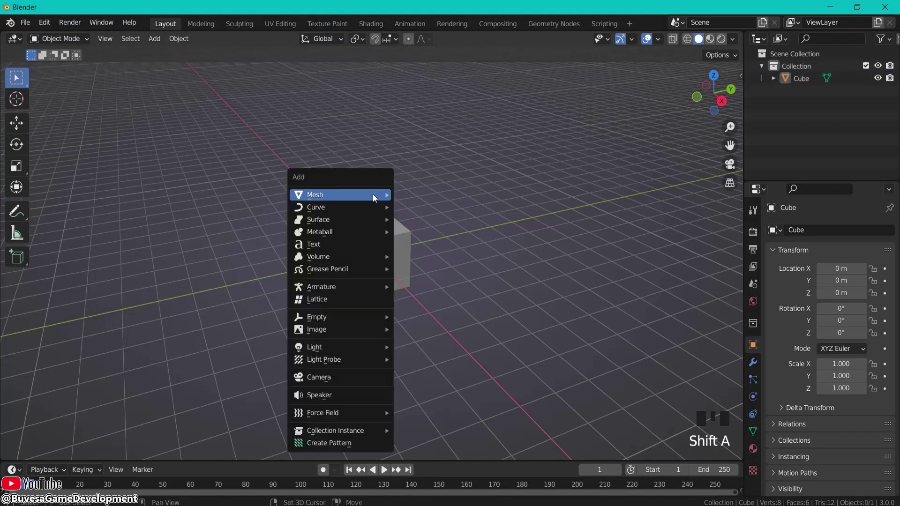
pyautogui.moveTo(342, 193)
pyautogui.click(420, 207)
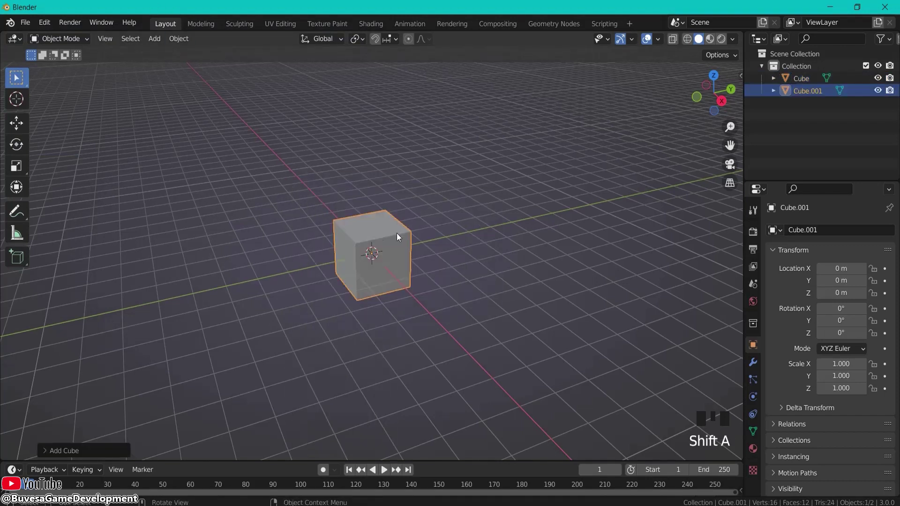
pyautogui.press('g')
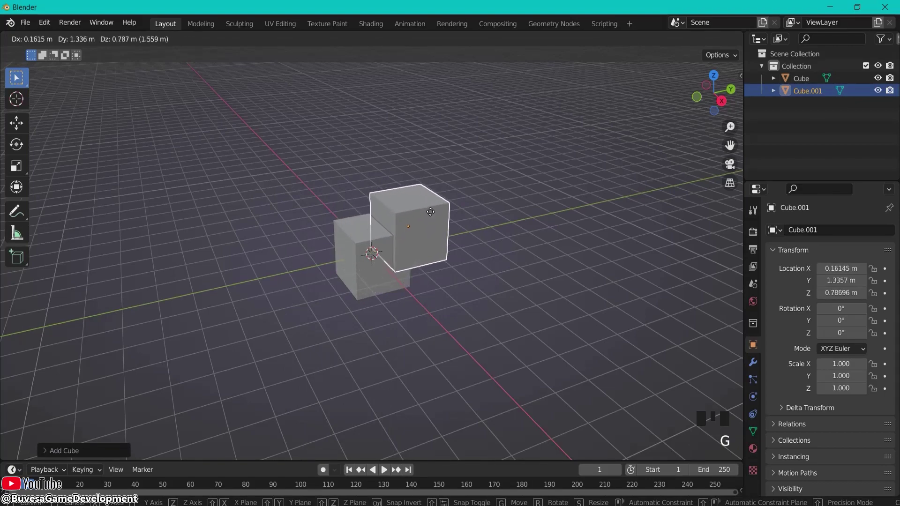
pyautogui.click(434, 215)
pyautogui.moveTo(435, 215); pyautogui.dragTo(434, 241, button='middle')
pyautogui.press('g')
pyautogui.click(618, 174)
pyautogui.scroll(2, 435, 242)
pyautogui.scroll(1, 448, 199)
# Subtract the second cube from the original with a Bool Tool brush difference.
pyautogui.click(448, 199)
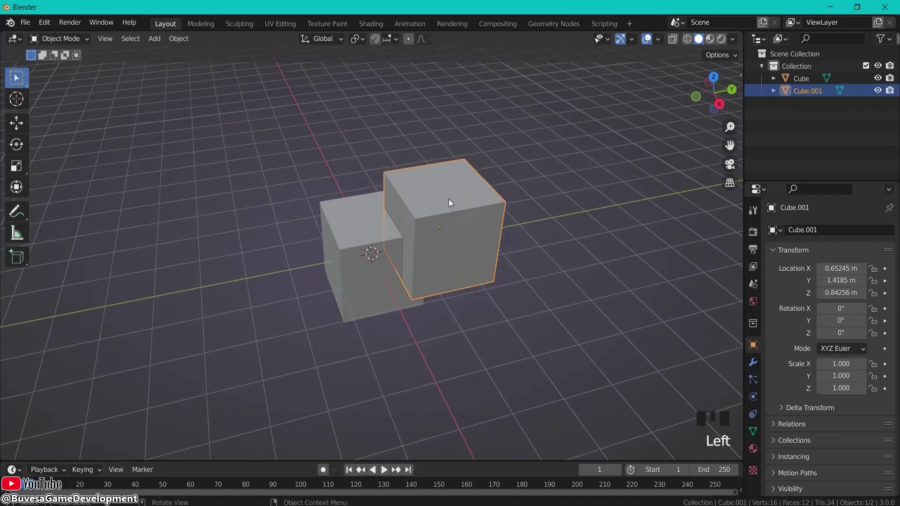
pyautogui.keyDown('shift'); pyautogui.click(360, 212); pyautogui.keyUp('shift')
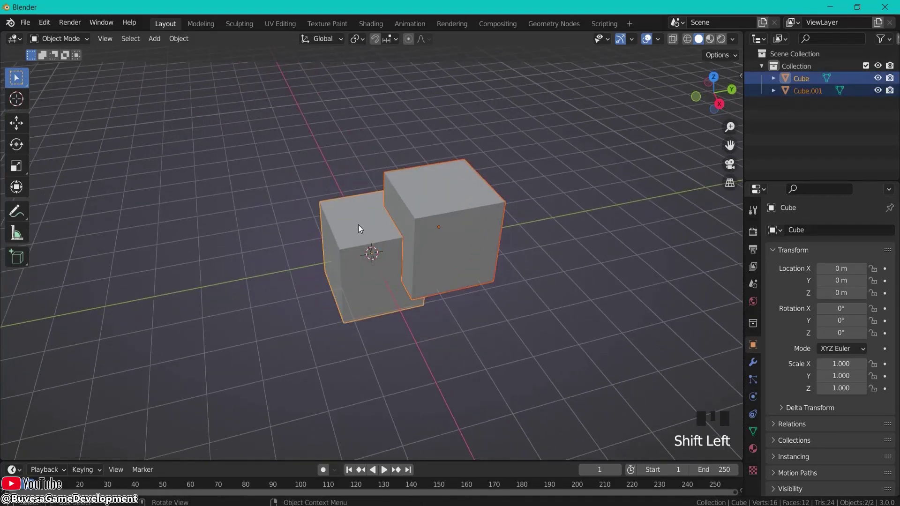
pyautogui.hotkey('shift', 'ctrl', 'b')
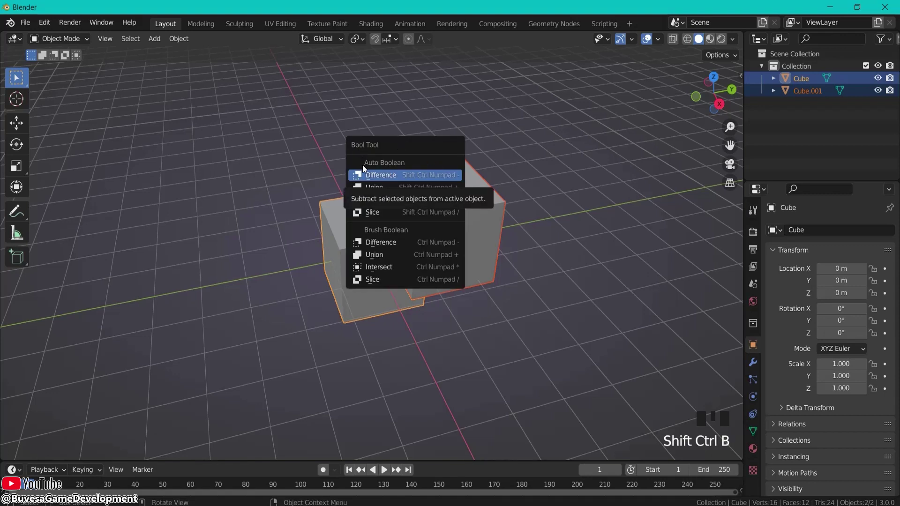
pyautogui.click(386, 242)
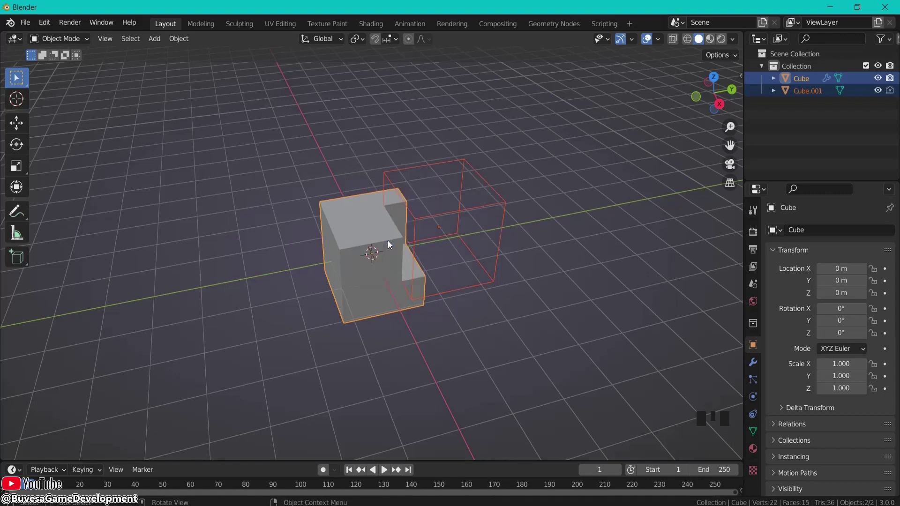
# Hide the cutter cube and orbit to view the stepped notch.
pyautogui.click(359, 154)
pyautogui.click(491, 220)
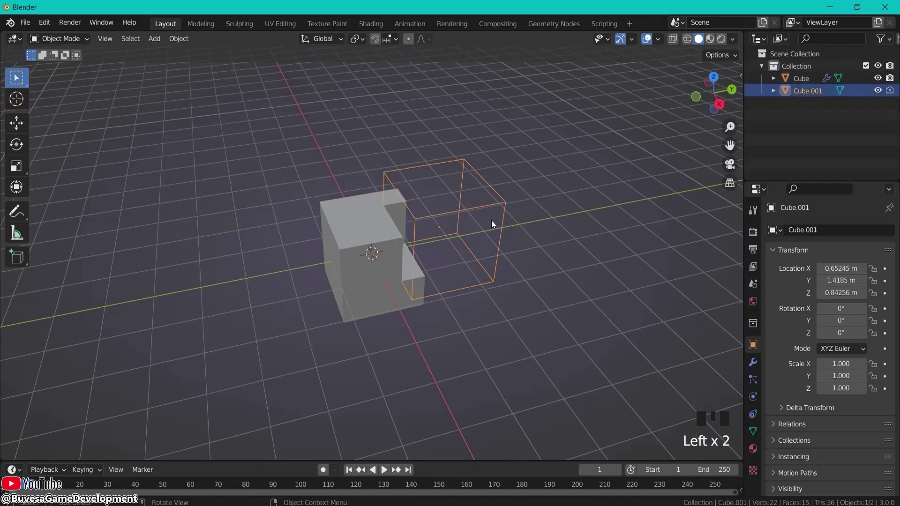
pyautogui.press('h')
pyautogui.click(517, 199)
pyautogui.moveTo(516, 199); pyautogui.dragTo(469, 204, button='middle')
pyautogui.moveTo(381, 257); pyautogui.dragTo(531, 223, button='middle')
# Add a cone, tilt it and place it against the cube's side.
pyautogui.hotkey('shift', 'a')
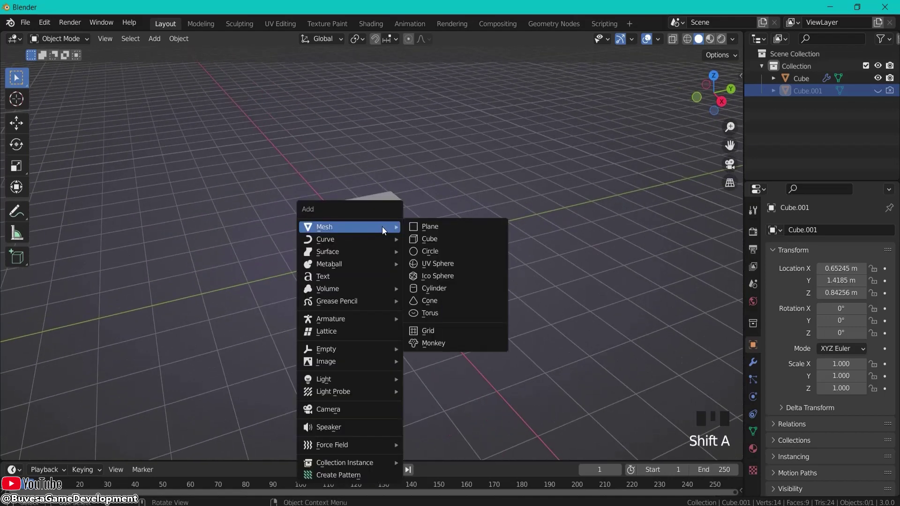
pyautogui.click(444, 300)
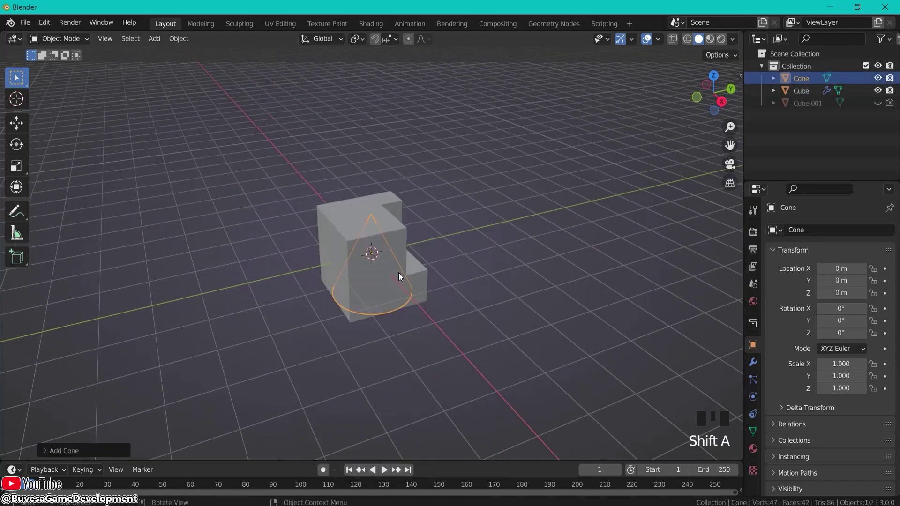
pyautogui.press('g')
pyautogui.click(442, 313)
pyautogui.press('r')
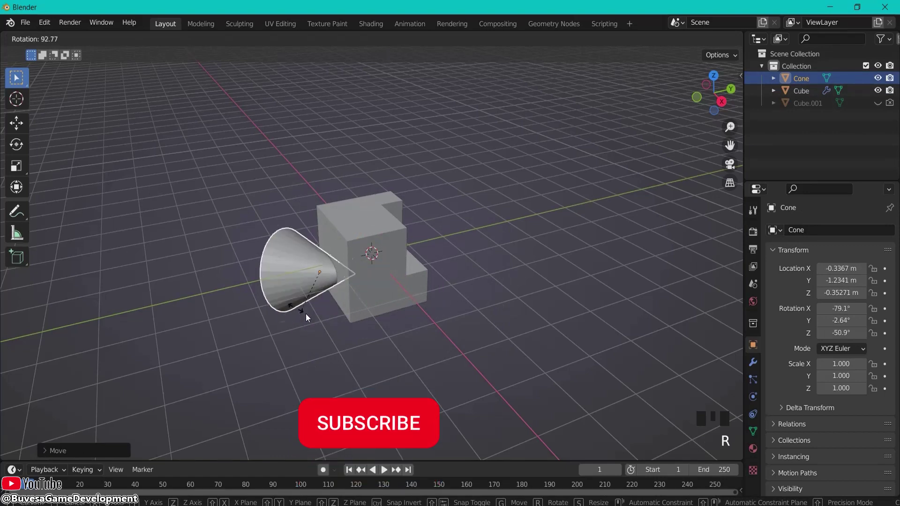
pyautogui.click(316, 315)
pyautogui.press('g')
pyautogui.click(346, 290)
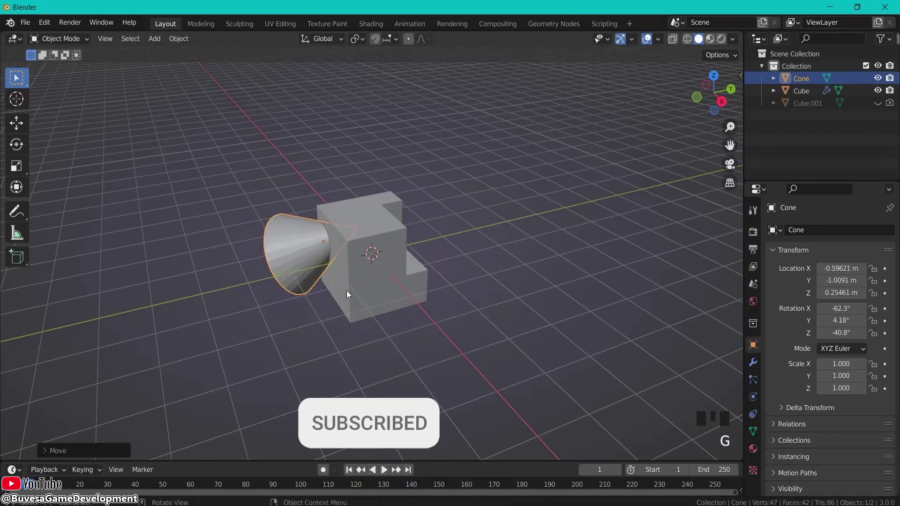
pyautogui.press('g')
pyautogui.moveTo(362, 283); pyautogui.dragTo(325, 275, button='middle')
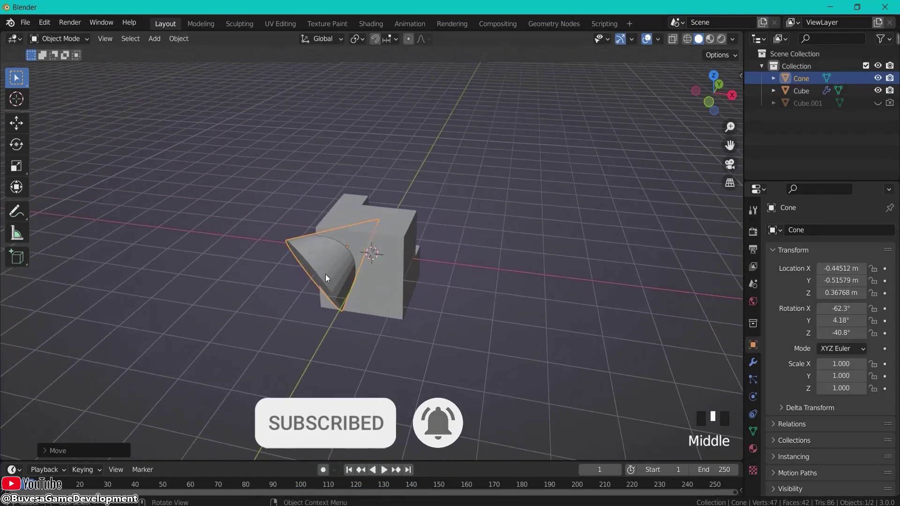
pyautogui.click(324, 269)
# Cut the cone's shape out of the cube with a Bool Tool brush difference.
pyautogui.click(292, 251)
pyautogui.keyDown('shift'); pyautogui.click(382, 280); pyautogui.keyUp('shift')
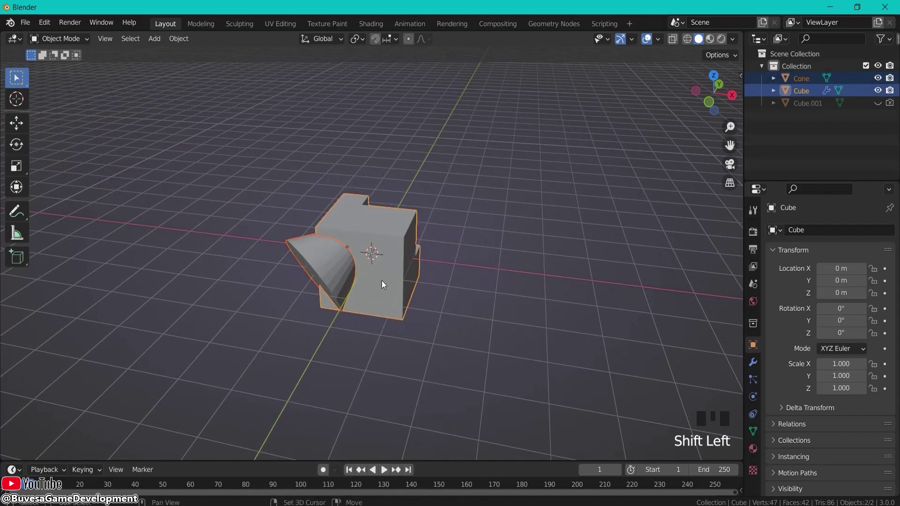
pyautogui.hotkey('shift', 'ctrl', 'b')
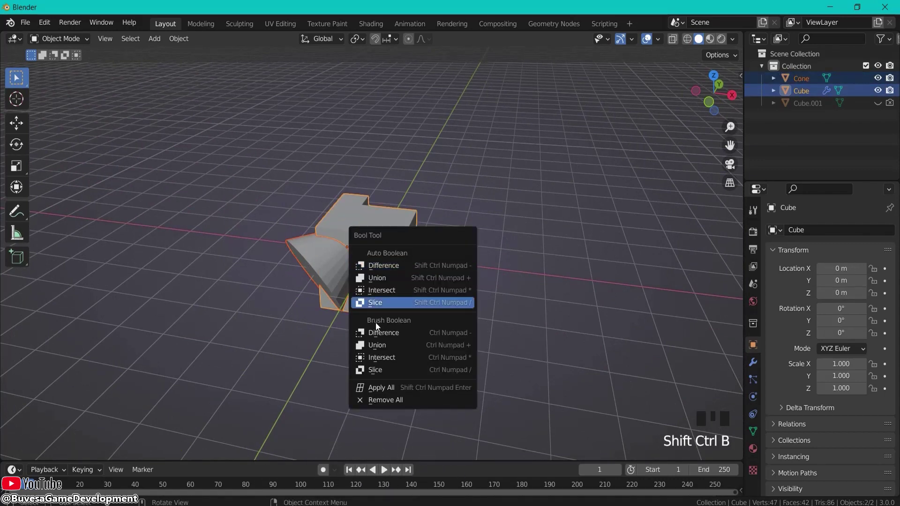
pyautogui.click(424, 332)
# Reposition the cone cutter, then hide it to reveal the curved hollow.
pyautogui.click(432, 312)
pyautogui.moveTo(434, 317); pyautogui.dragTo(492, 319, button='middle')
pyautogui.click(424, 293)
pyautogui.press('g')
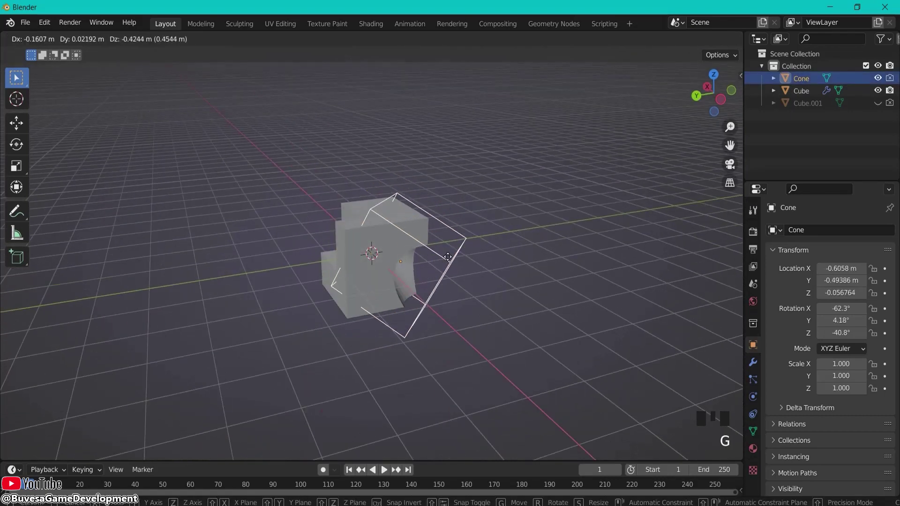
pyautogui.click(464, 262)
pyautogui.press('h')
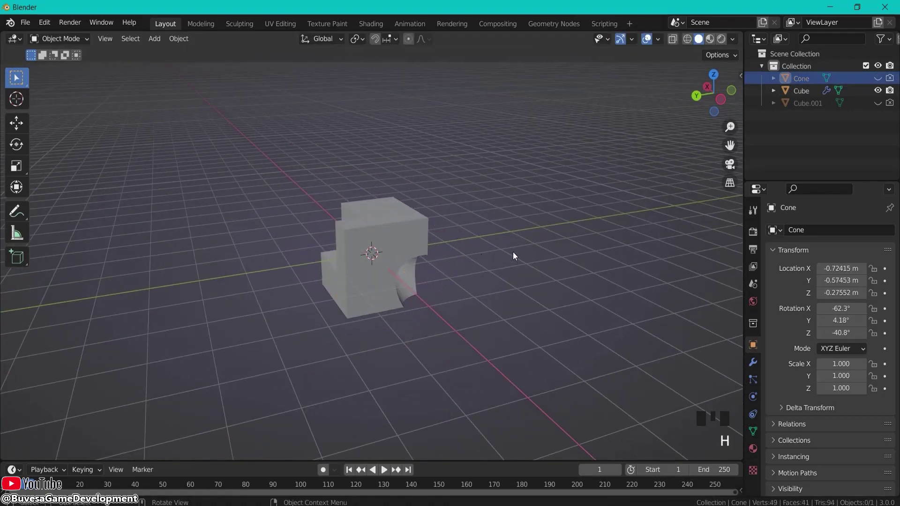
pyautogui.moveTo(513, 252); pyautogui.dragTo(484, 287, button='middle')
# Delete the carved cube.
pyautogui.click(345, 241)
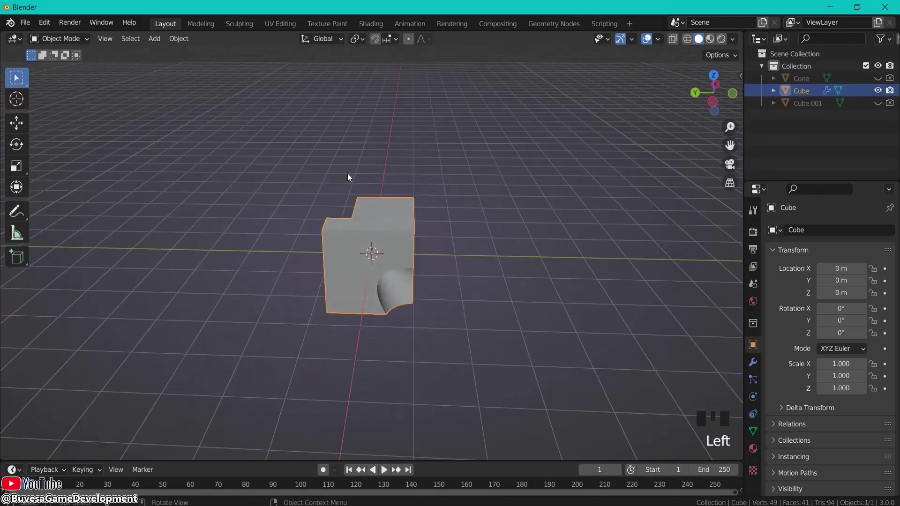
pyautogui.moveTo(425, 123); pyautogui.dragTo(440, 185, button='middle')
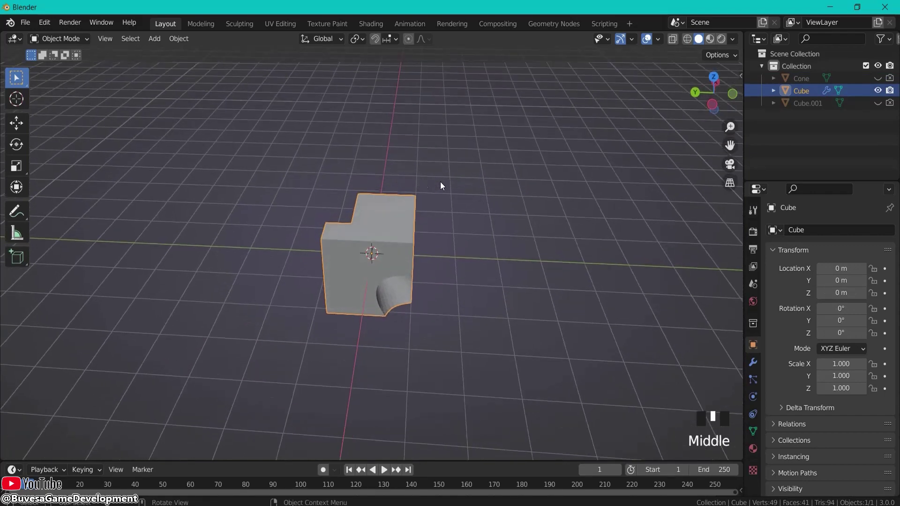
pyautogui.press('x')
pyautogui.click(375, 177)
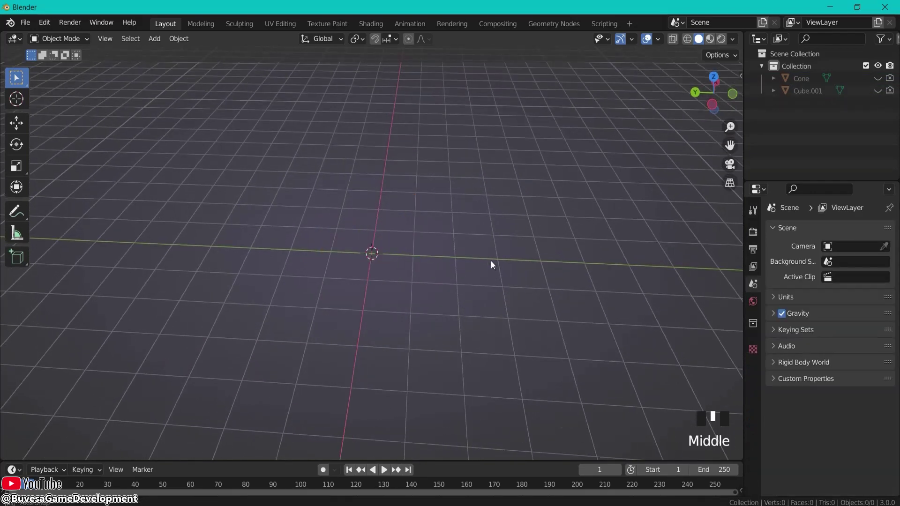
pyautogui.moveTo(492, 263); pyautogui.dragTo(356, 221, button='middle')
# Add a fresh cube at the origin scaled uniformly to 1.632.
pyautogui.hotkey('shift', 'a')
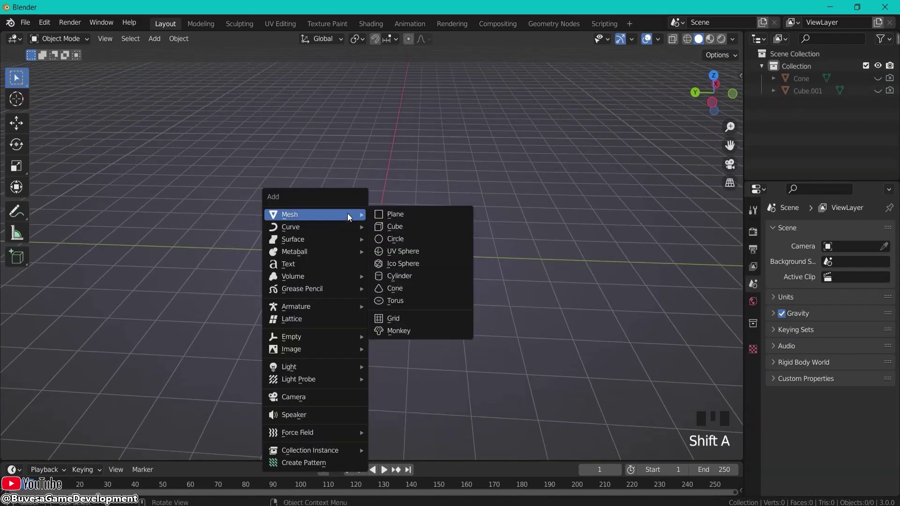
pyautogui.click(418, 224)
pyautogui.press('s')
pyautogui.click(457, 217)
pyautogui.moveTo(457, 217); pyautogui.dragTo(471, 226, button='middle')
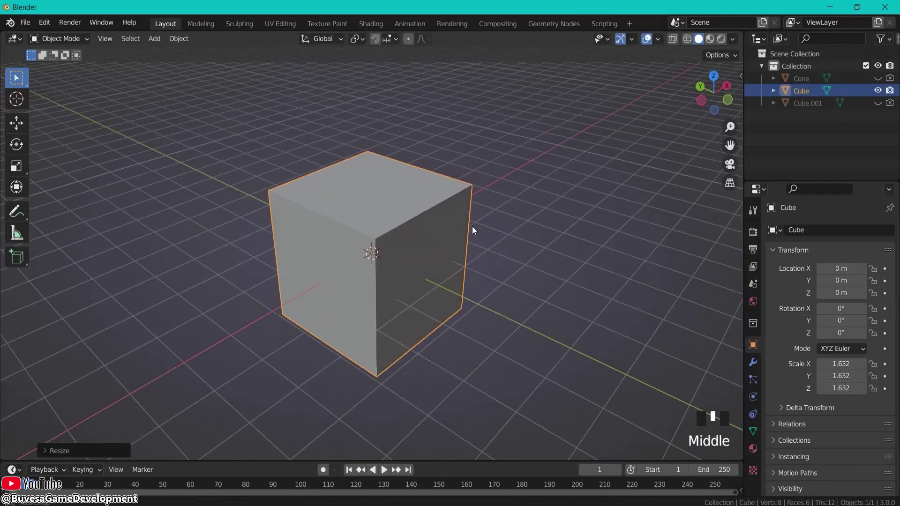
pyautogui.scroll(-2, 480, 224)
pyautogui.click(464, 218)
# Add a cylinder and stretch it along Z to a scale of 3.757.
pyautogui.hotkey('shift', 'a')
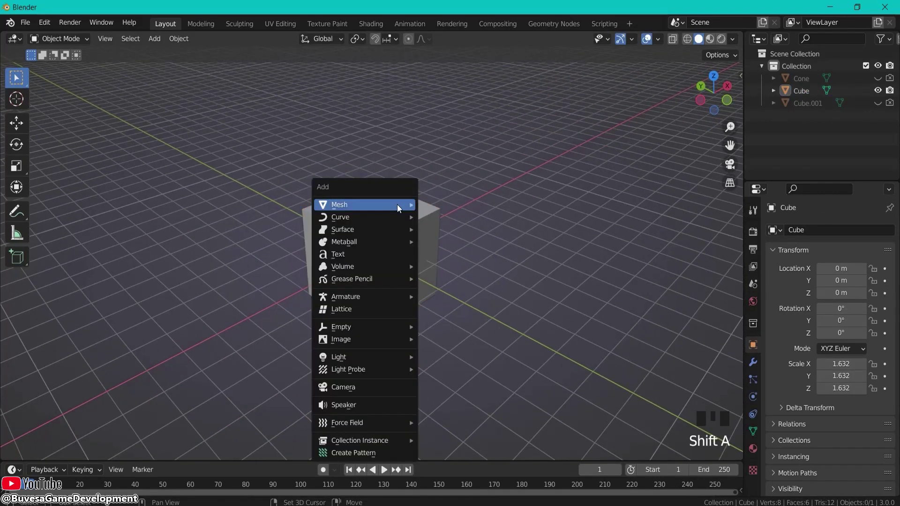
pyautogui.moveTo(391, 207)
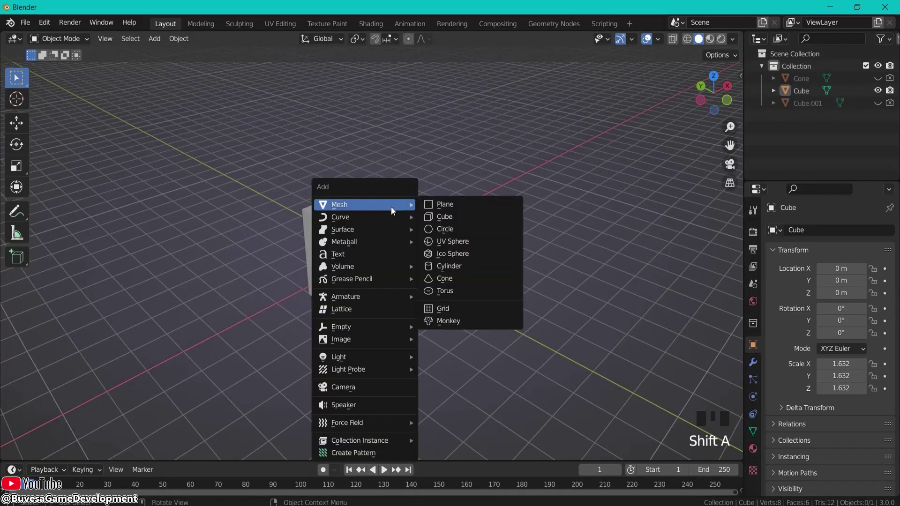
pyautogui.click(464, 265)
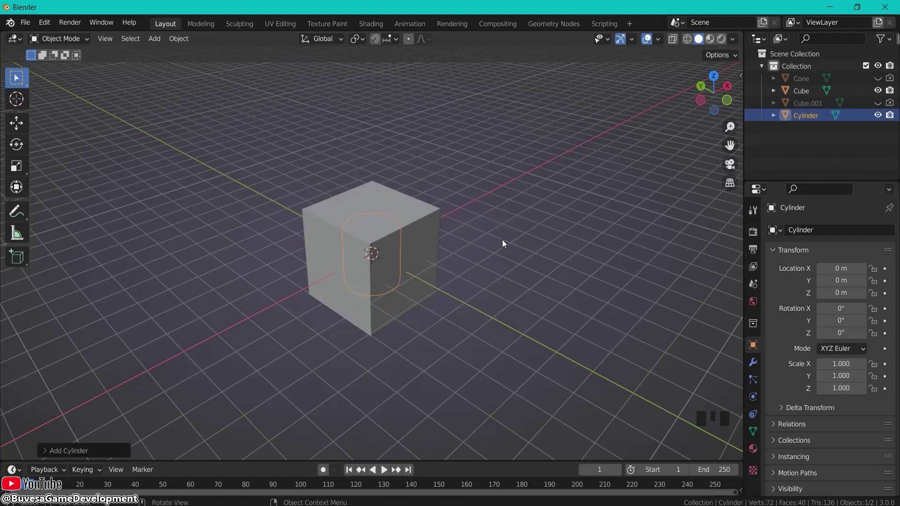
pyautogui.press('s')
pyautogui.press('z')
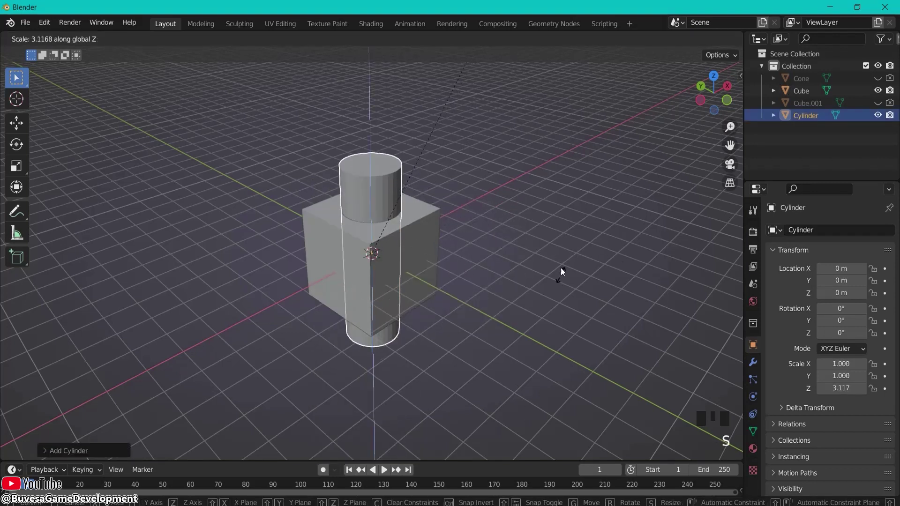
pyautogui.click(578, 195)
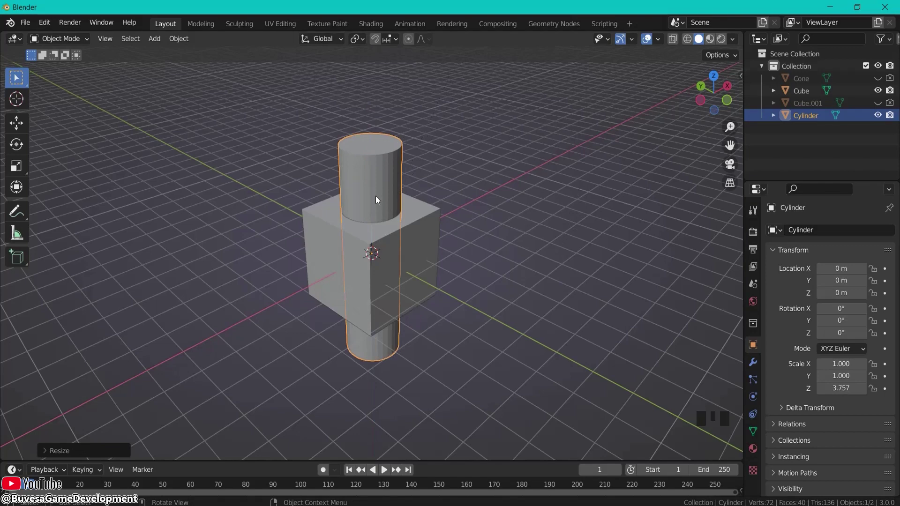
# Trial a Bool Tool difference of the cylinder from the cube, inspect the hole, then undo it.
pyautogui.keyDown('shift'); pyautogui.click(414, 219); pyautogui.keyUp('shift')
pyautogui.hotkey('ctrl', 'shift', 'b')
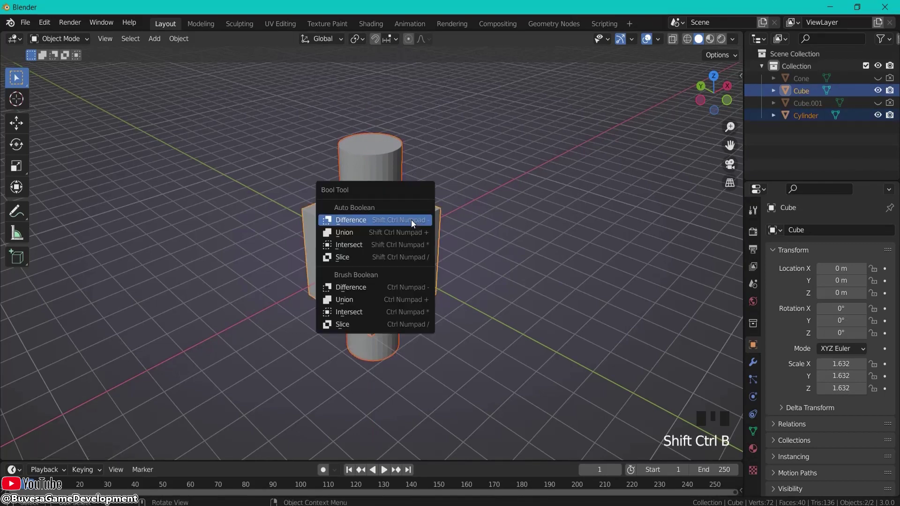
pyautogui.click(374, 284)
pyautogui.moveTo(456, 211); pyautogui.dragTo(422, 149, button='middle')
pyautogui.scroll(5, 362, 244)
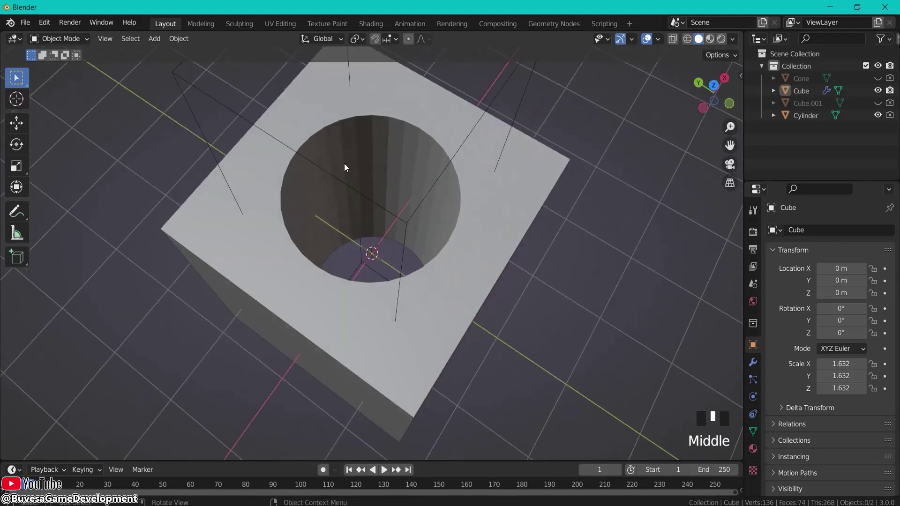
pyautogui.scroll(2, 472, 266)
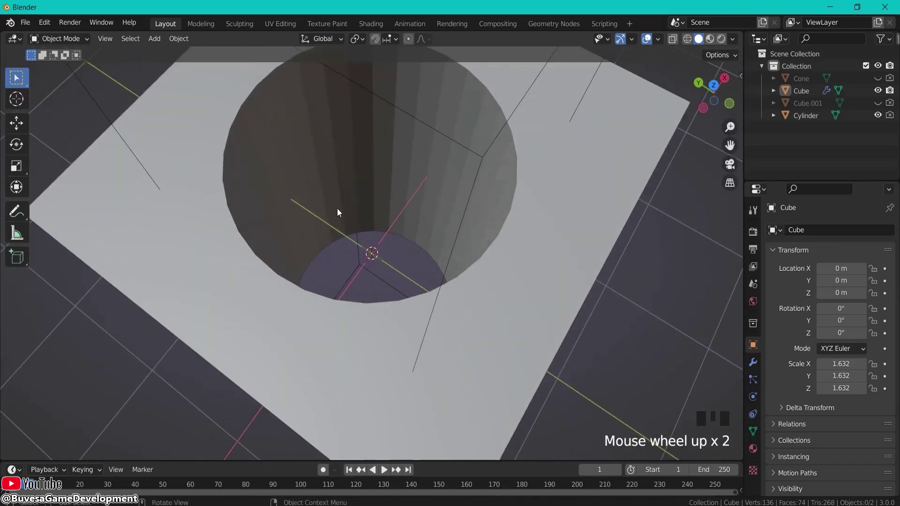
pyautogui.hotkey('ctrl', 'z')
pyautogui.hotkey('ctrl', 'z')
pyautogui.moveTo(550, 203); pyautogui.dragTo(571, 230, button='middle')
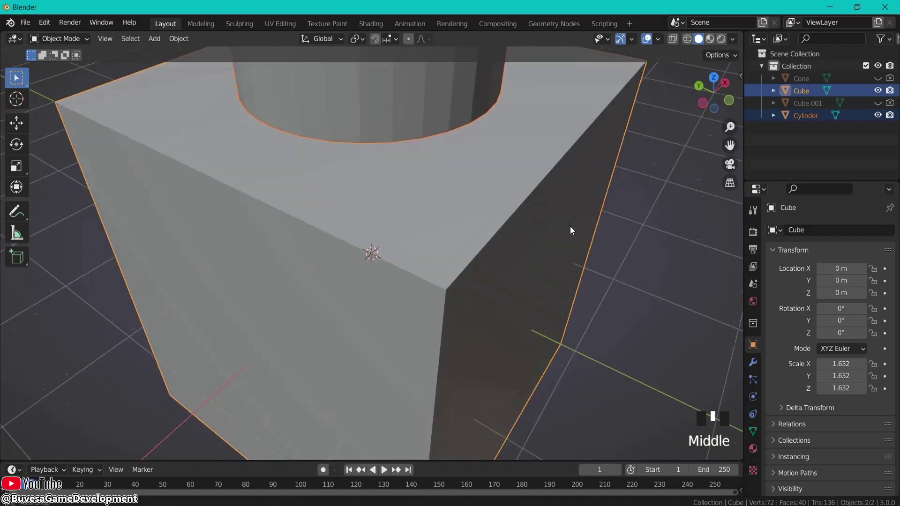
pyautogui.scroll(-11, 570, 229)
# Raise the cylinder along Z to about 9.18 m above the cube and enter Edit Mode.
pyautogui.press('g')
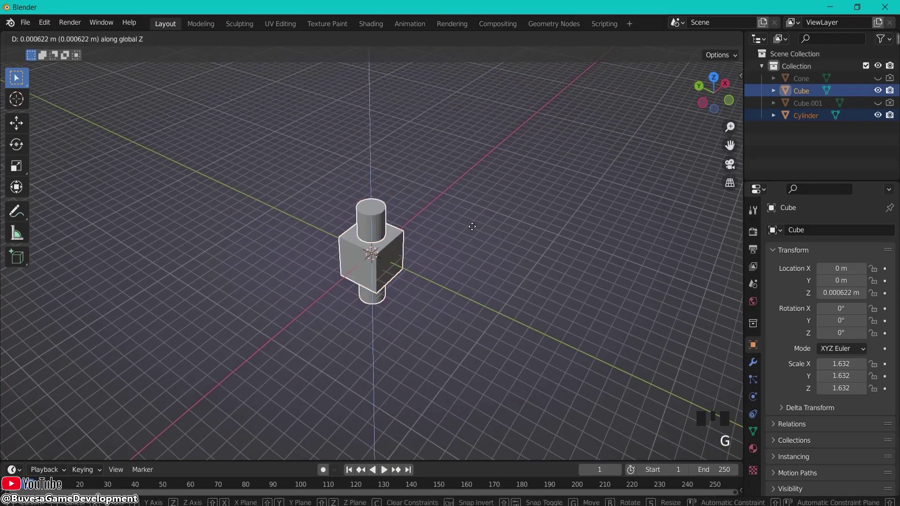
pyautogui.click(457, 225)
pyautogui.click(373, 209)
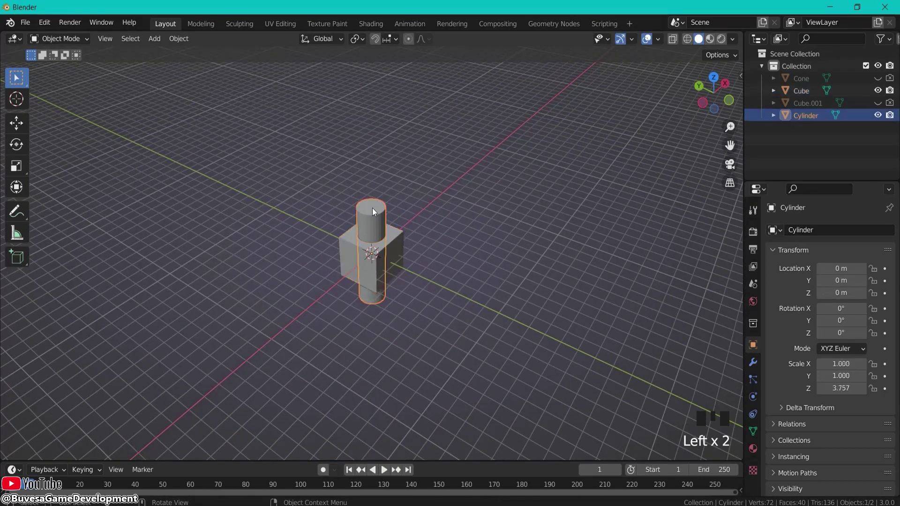
pyautogui.press('g')
pyautogui.press('z')
pyautogui.click(432, 120)
pyautogui.keyDown('shift'); pyautogui.moveTo(432, 120); pyautogui.dragTo(429, 221, button='middle'); pyautogui.keyUp('shift')
pyautogui.scroll(2, 418, 229)
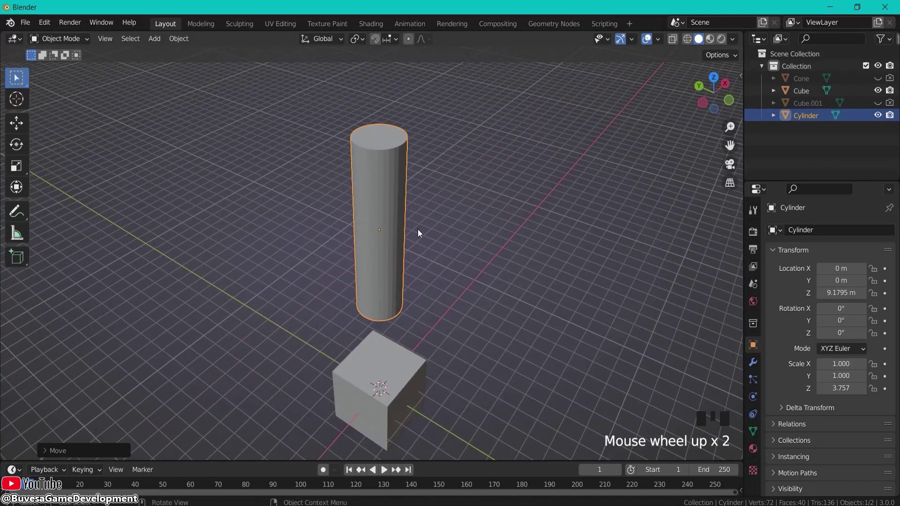
pyautogui.press('Tab')
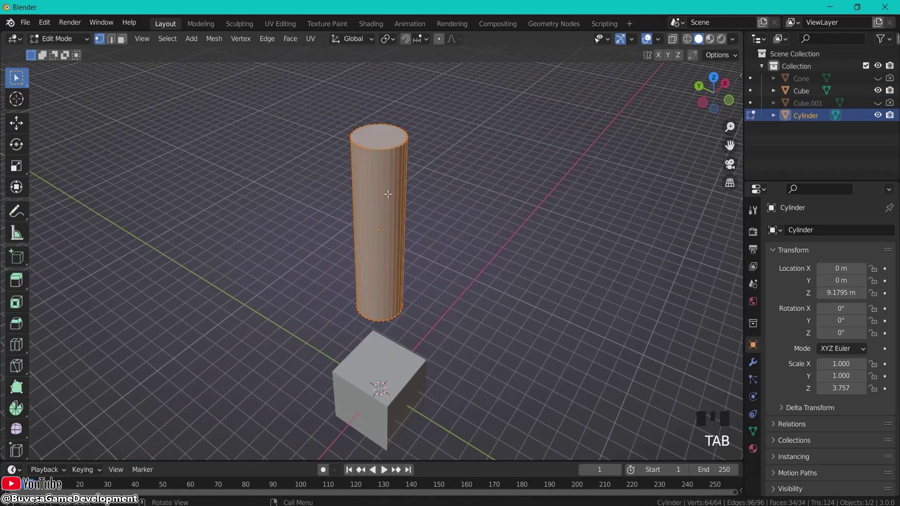
pyautogui.scroll(1, 418, 240)
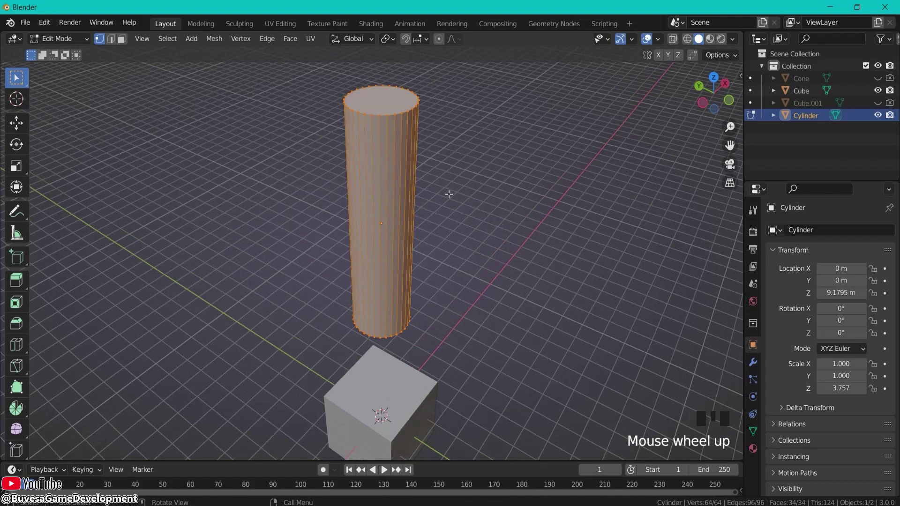
# Back in Object Mode, give the cylinder a level-4 Subdivision Surface.
pyautogui.press('Tab')
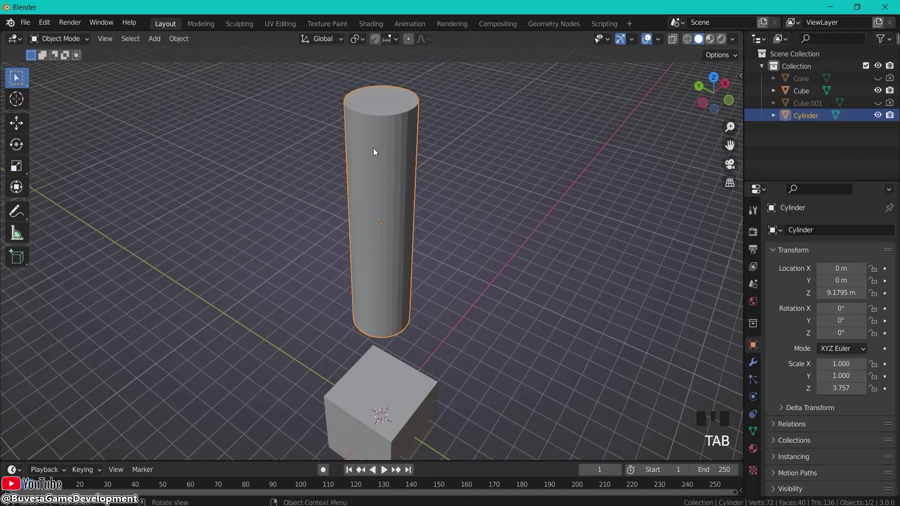
pyautogui.keyDown('shift'); pyautogui.moveTo(457, 125); pyautogui.dragTo(449, 196, button='middle'); pyautogui.keyUp('shift')
pyautogui.hotkey('ctrl', '4')
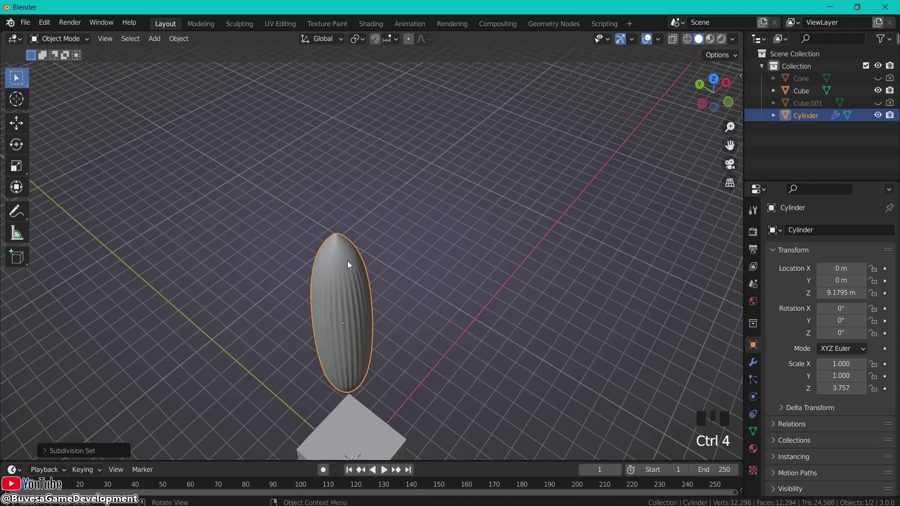
# In Edit Mode, add two edge loops slid to the cylinder's top and bottom rims.
pyautogui.click(74, 38)
pyautogui.click(68, 63)
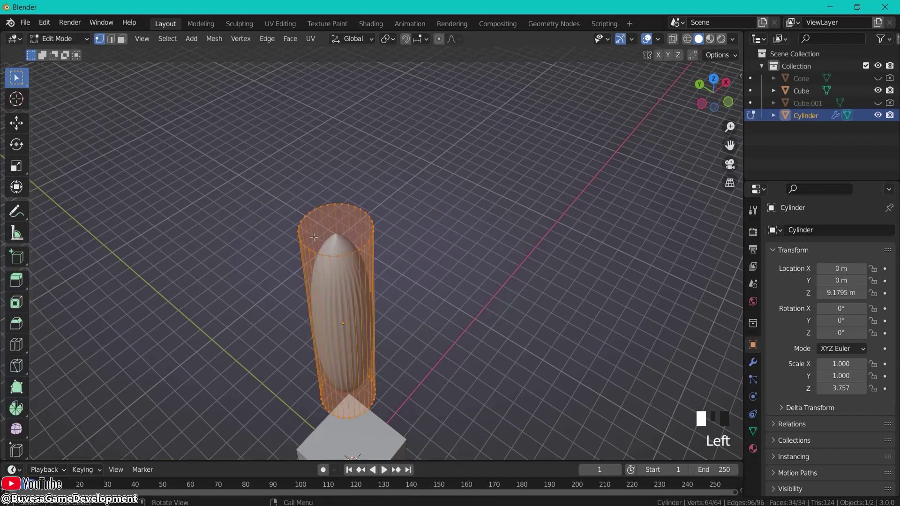
pyautogui.hotkey('ctrl', 'r')
pyautogui.click(339, 265)
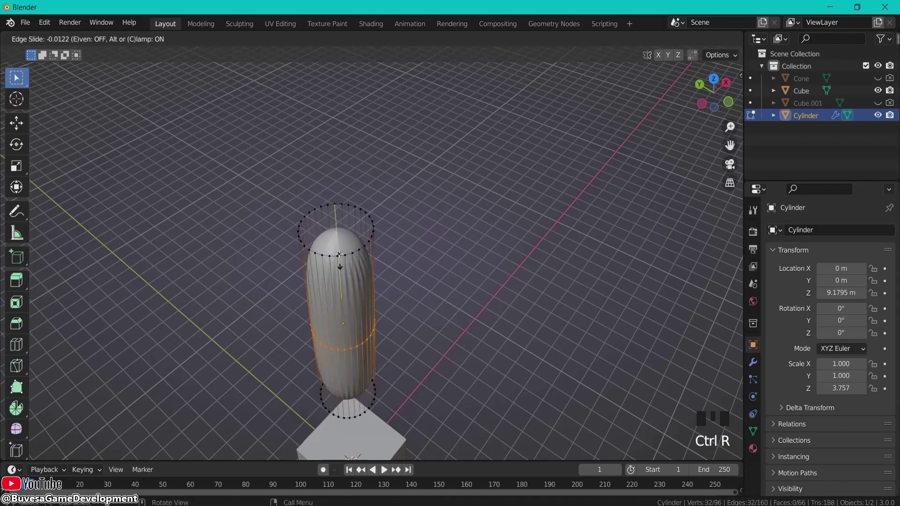
pyautogui.click(334, 176)
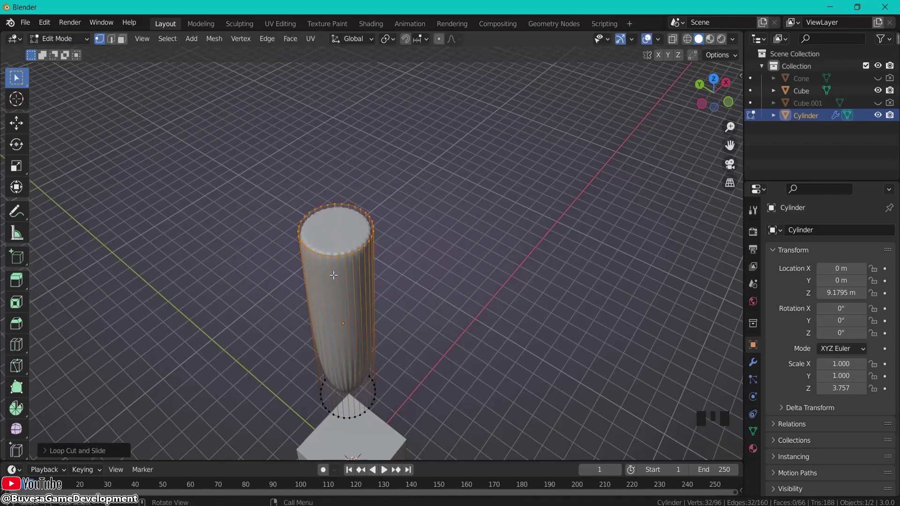
pyautogui.hotkey('ctrl', 'r')
pyautogui.click(343, 298)
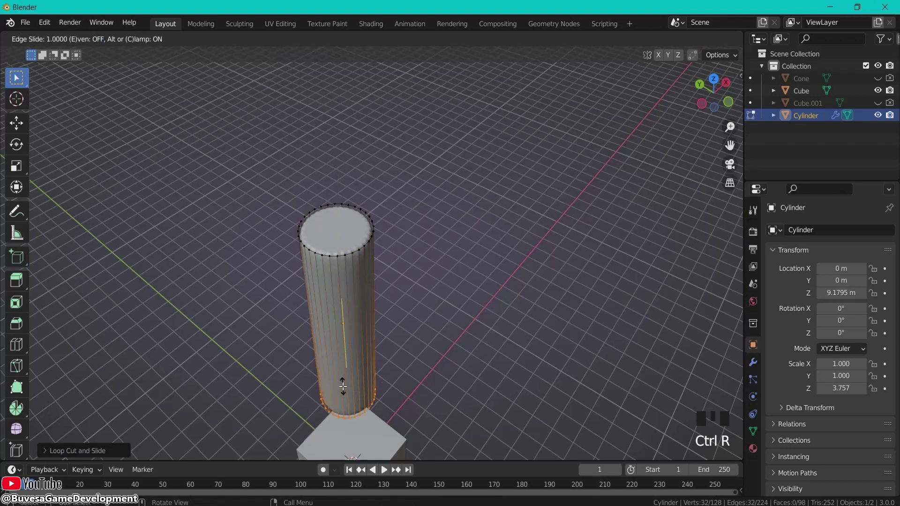
pyautogui.click(343, 387)
# Inset the cylinder's top and bottom cap faces, then return to Object Mode.
pyautogui.click(122, 39)
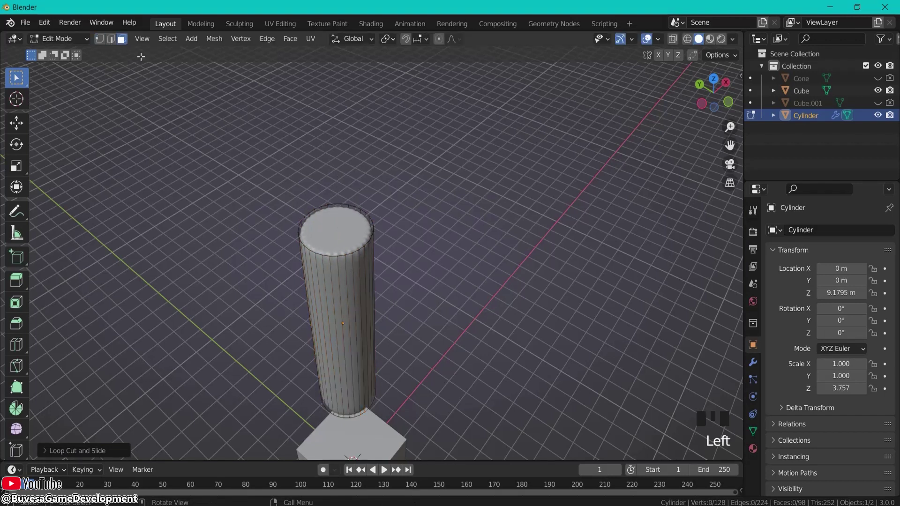
pyautogui.click(338, 231)
pyautogui.press('i')
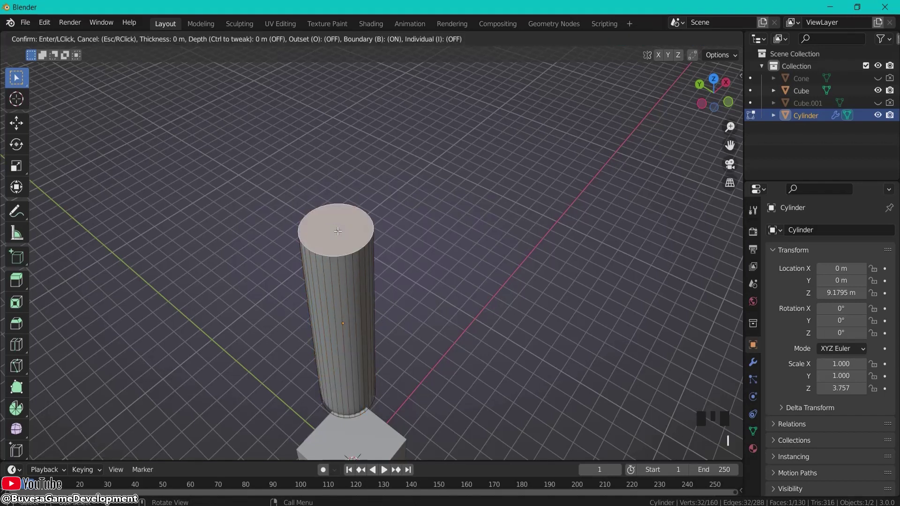
pyautogui.click(338, 232)
pyautogui.moveTo(360, 249); pyautogui.dragTo(352, 180, button='middle')
pyautogui.click(352, 180)
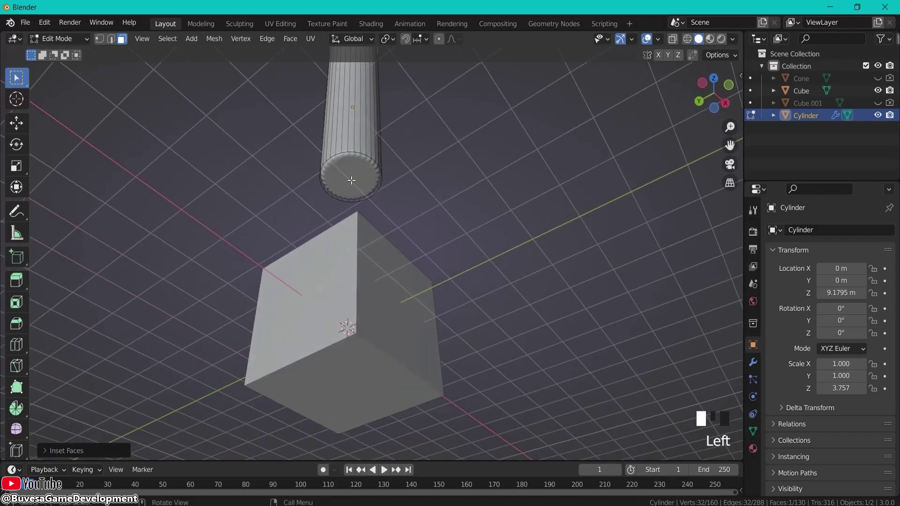
pyautogui.press('i')
pyautogui.click(351, 180)
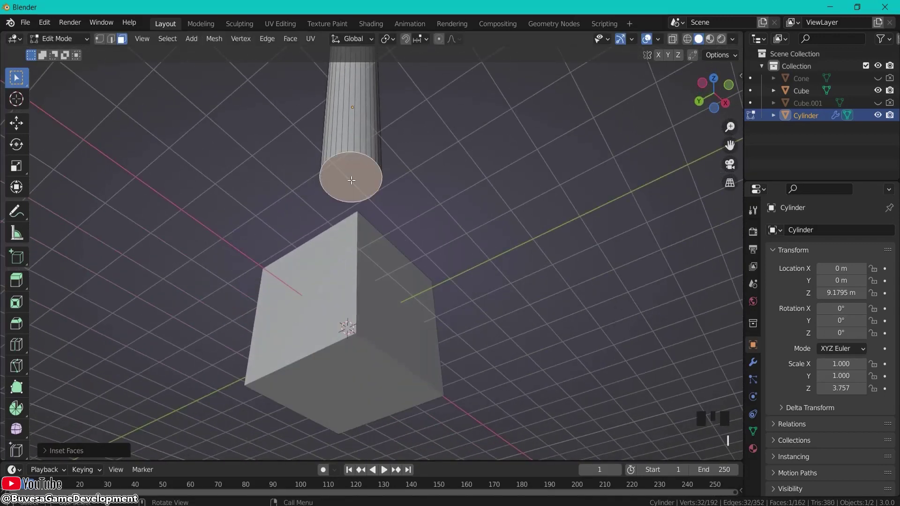
pyautogui.press('Tab')
pyautogui.moveTo(470, 153); pyautogui.dragTo(480, 277, button='middle')
# Lower the cylinder along Z back down through the cube.
pyautogui.click(347, 223)
pyautogui.rightClick(348, 223)
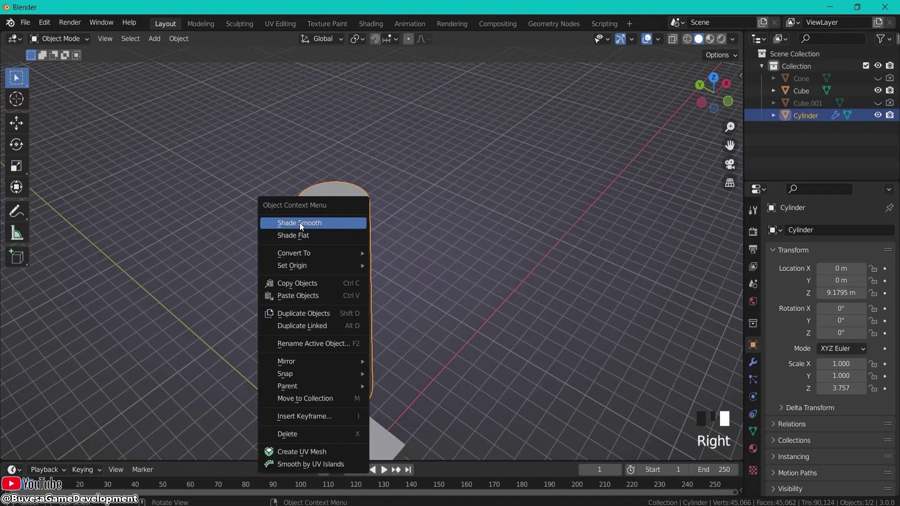
pyautogui.scroll(-2, 411, 375)
pyautogui.press('g')
pyautogui.press('z')
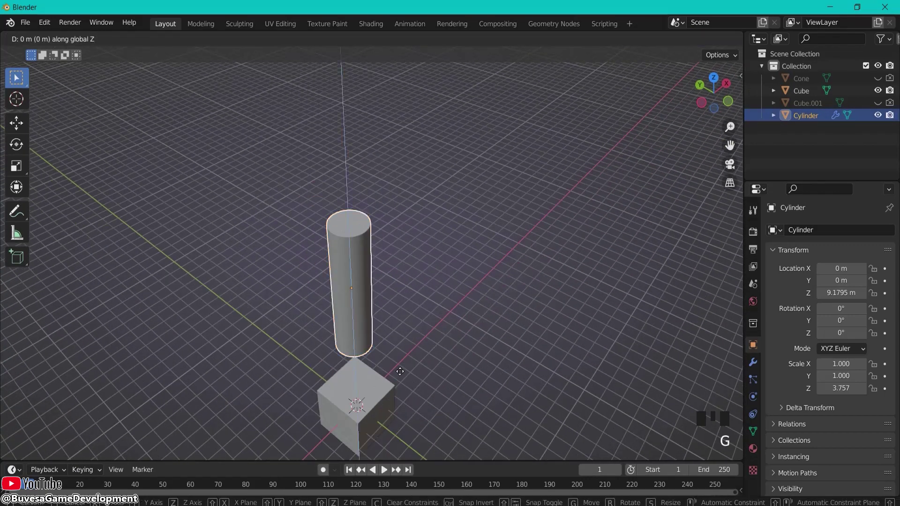
pyautogui.click(415, 81)
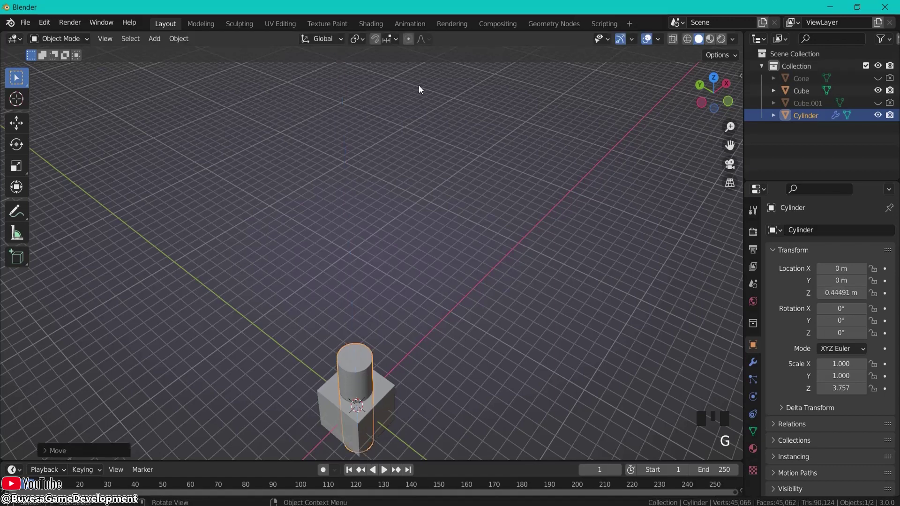
pyautogui.keyDown('shift'); pyautogui.moveTo(437, 297); pyautogui.dragTo(445, 215, button='middle'); pyautogui.keyUp('shift')
pyautogui.scroll(4, 527, 233)
pyautogui.moveTo(527, 233); pyautogui.dragTo(406, 169, button='middle')
# Cut a hole through the cube with the cylinder using a Bool Tool difference.
pyautogui.click(406, 170)
pyautogui.click(401, 159)
pyautogui.keyDown('shift'); pyautogui.click(460, 238); pyautogui.keyUp('shift')
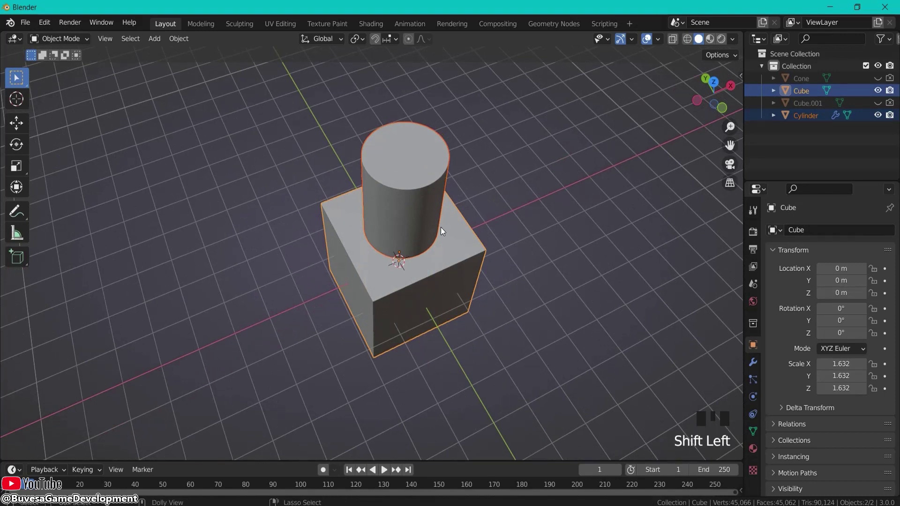
pyautogui.hotkey('shift', 'ctrl', 'b')
pyautogui.click(392, 293)
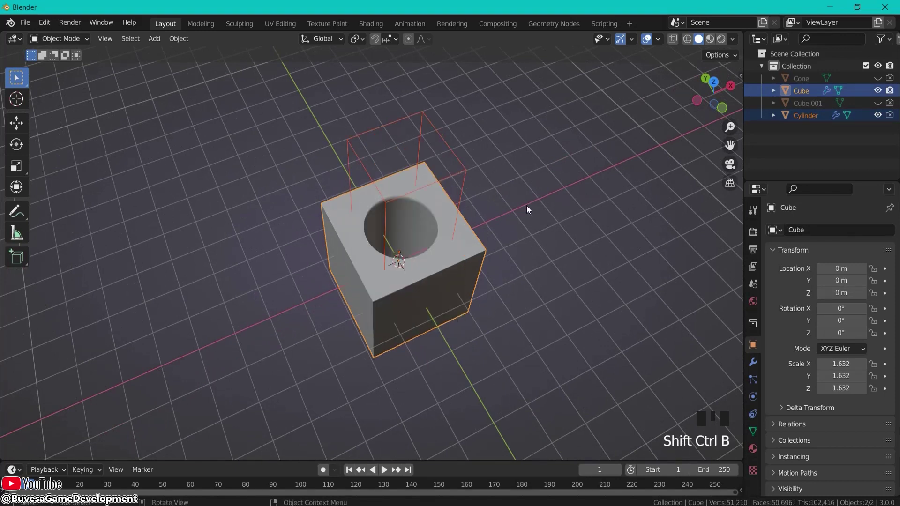
# Hide the cylinder and orbit to a side view of the holed cube.
pyautogui.click(459, 170)
pyautogui.press('h')
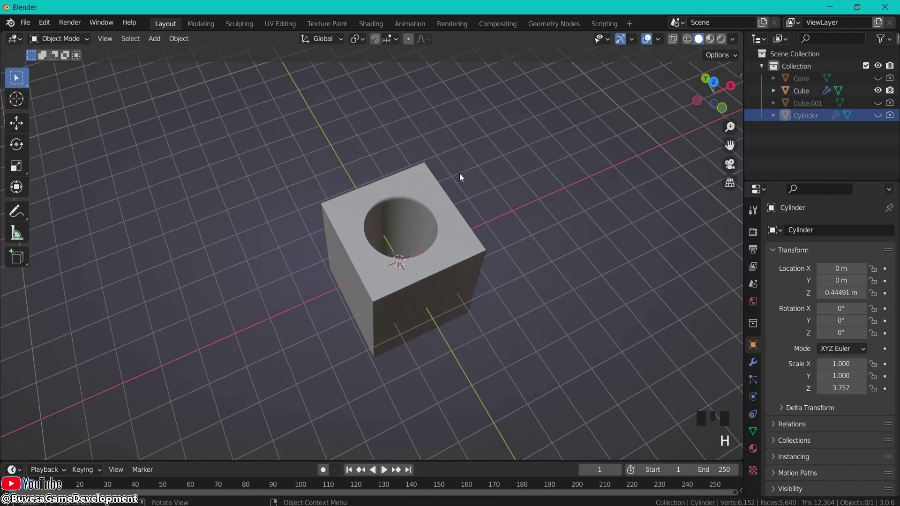
pyautogui.scroll(5, 439, 258)
pyautogui.moveTo(572, 201); pyautogui.dragTo(485, 150, button='middle')
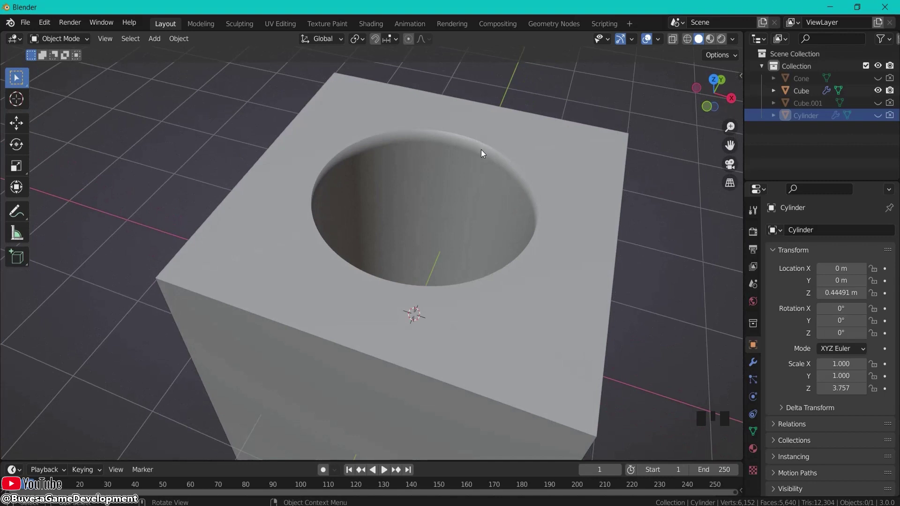
# Enable Auto Smooth at 30° in the cube's Object Data Normals settings and inspect the shading.
pyautogui.scroll(-2, 481, 150)
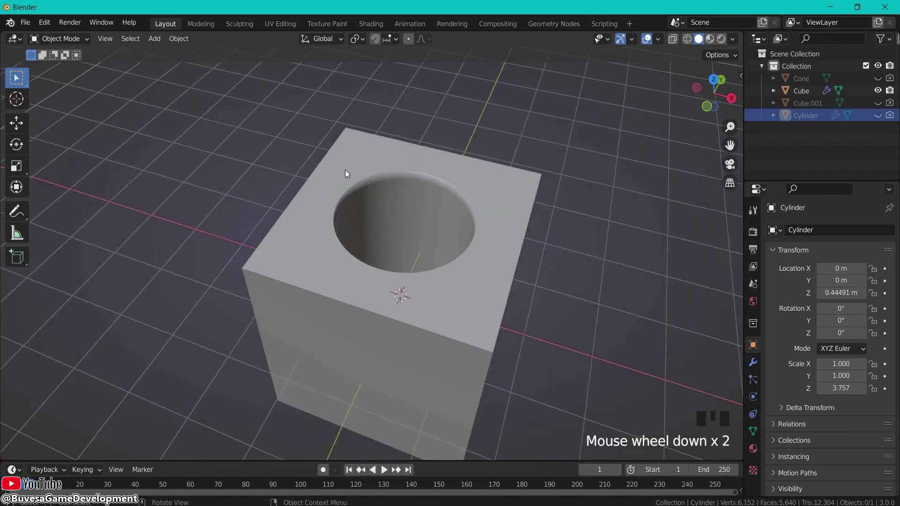
pyautogui.click(367, 161)
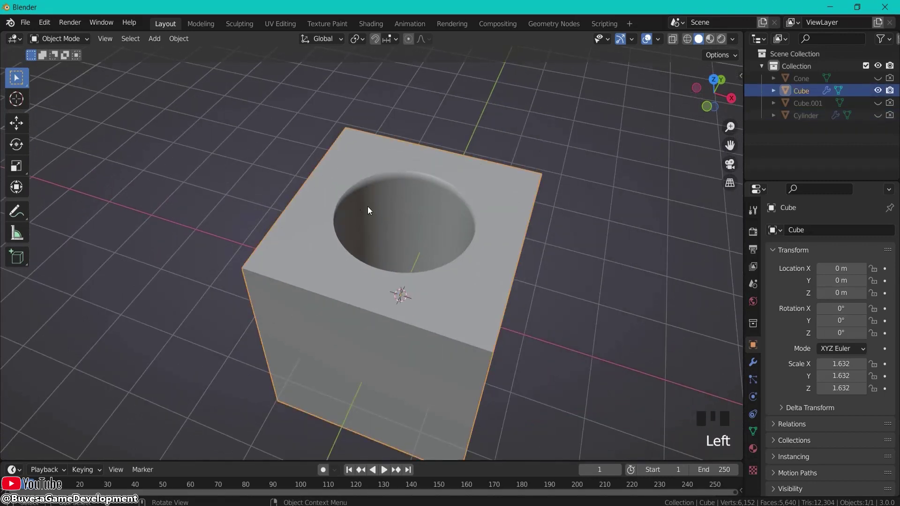
pyautogui.keyDown('shift'); pyautogui.moveTo(368, 207); pyautogui.dragTo(365, 165, button='middle'); pyautogui.keyUp('shift')
pyautogui.click(753, 431)
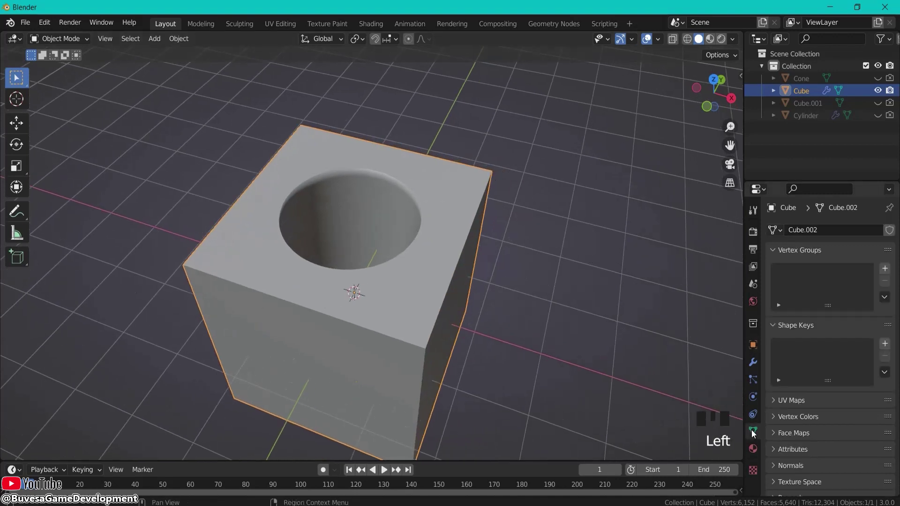
pyautogui.scroll(-1, 798, 432)
pyautogui.click(775, 445)
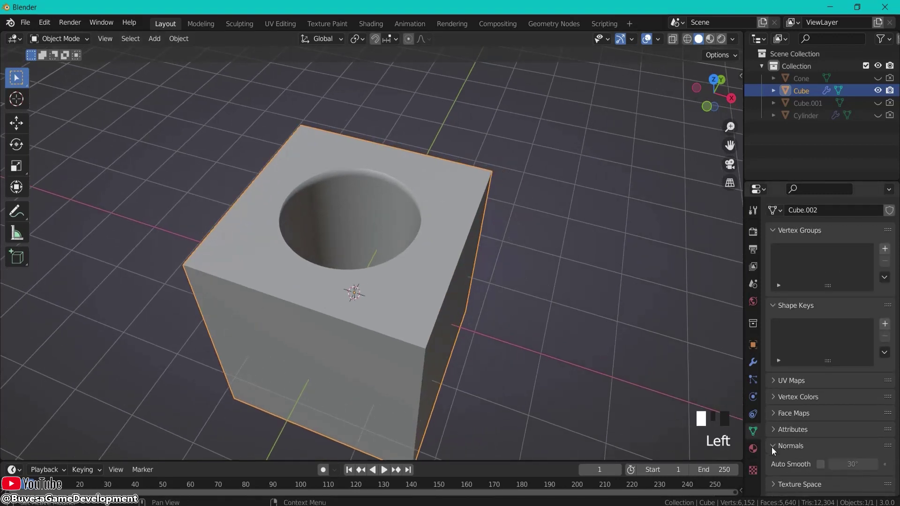
pyautogui.scroll(-1, 771, 447)
pyautogui.click(820, 445)
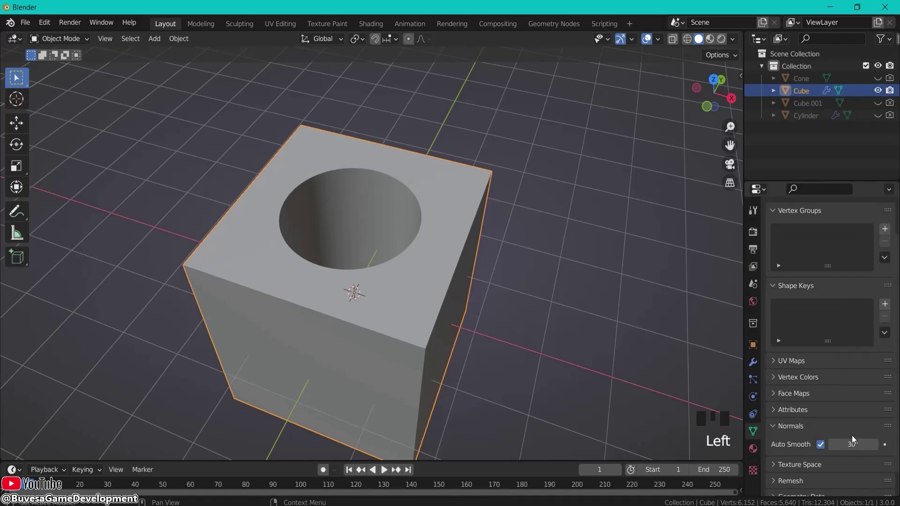
pyautogui.click(610, 347)
pyautogui.moveTo(480, 328); pyautogui.dragTo(455, 310, button='middle')
pyautogui.click(424, 193)
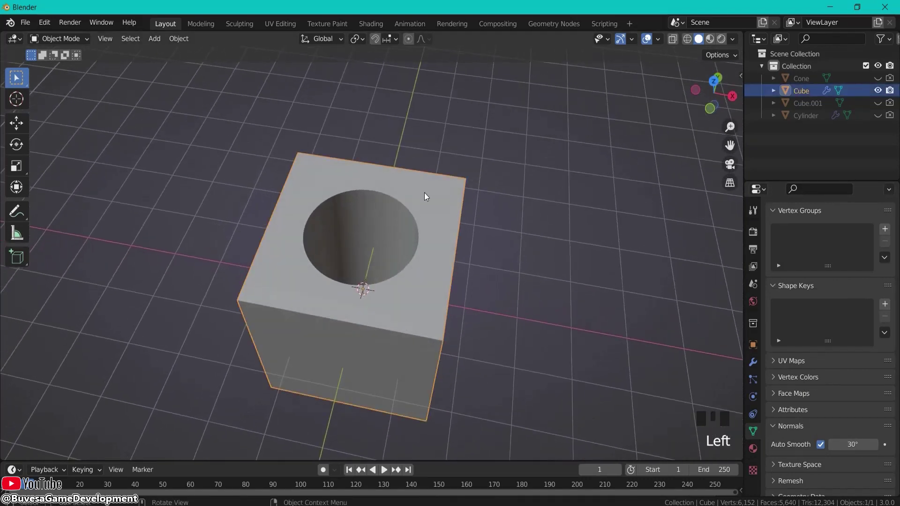
pyautogui.moveTo(424, 192); pyautogui.dragTo(491, 197, button='middle')
# Put the cube in Edit Mode and turn on the Face Orientation overlay.
pyautogui.click(56, 38)
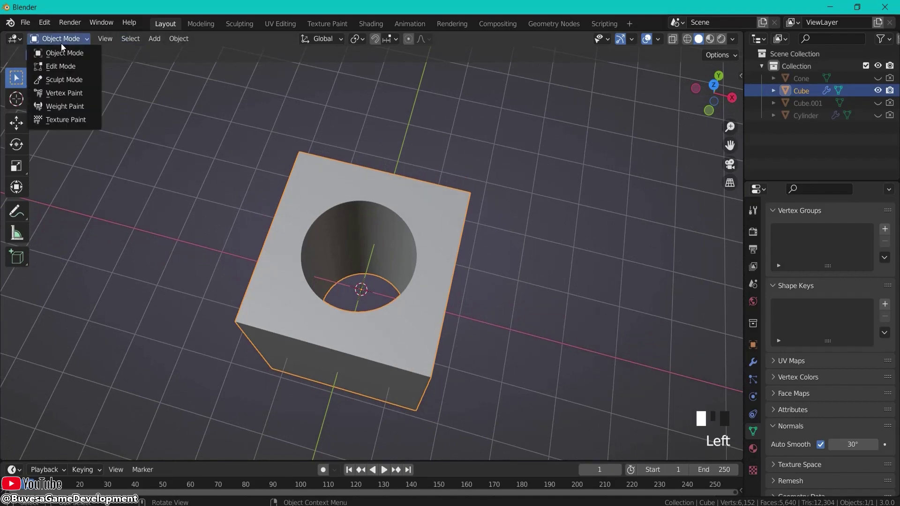
pyautogui.click(49, 67)
pyautogui.moveTo(353, 246); pyautogui.dragTo(445, 195, button='middle')
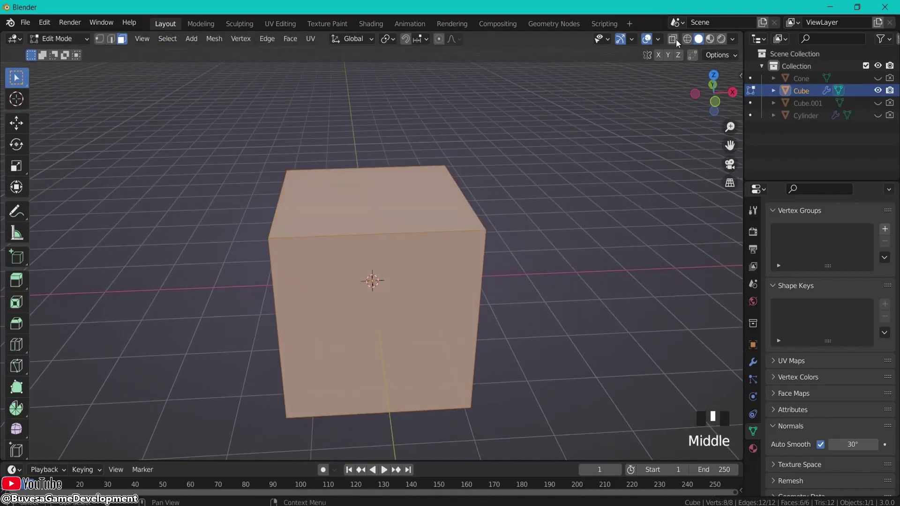
pyautogui.click(659, 39)
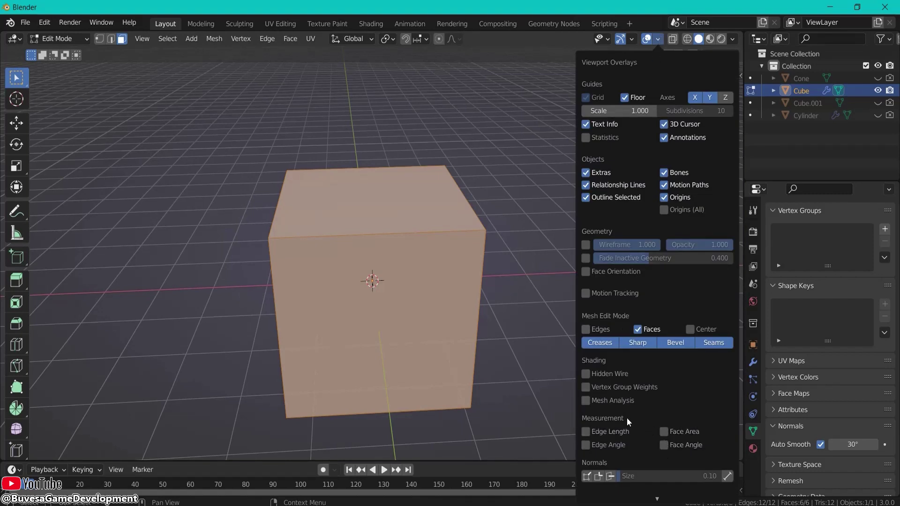
pyautogui.click(586, 272)
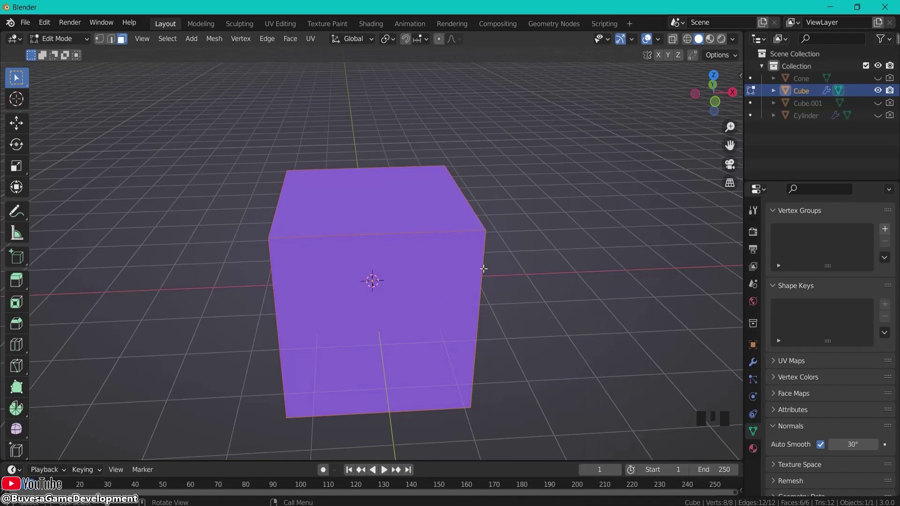
pyautogui.moveTo(375, 263); pyautogui.dragTo(448, 223, button='middle')
# Select all faces and recalculate normals outward with Shift+N, leaving Inside unchecked.
pyautogui.press('a')
pyautogui.click(378, 229)
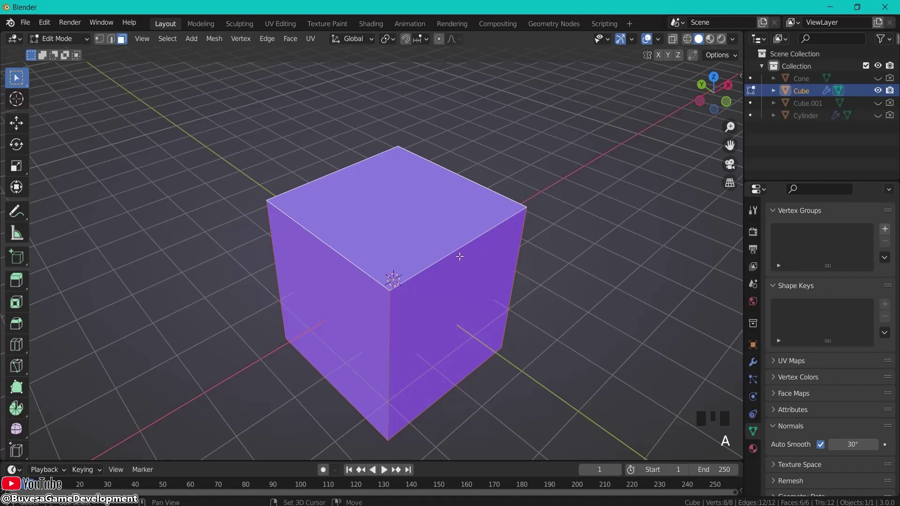
pyautogui.hotkey('shift', 'n')
pyautogui.click(43, 451)
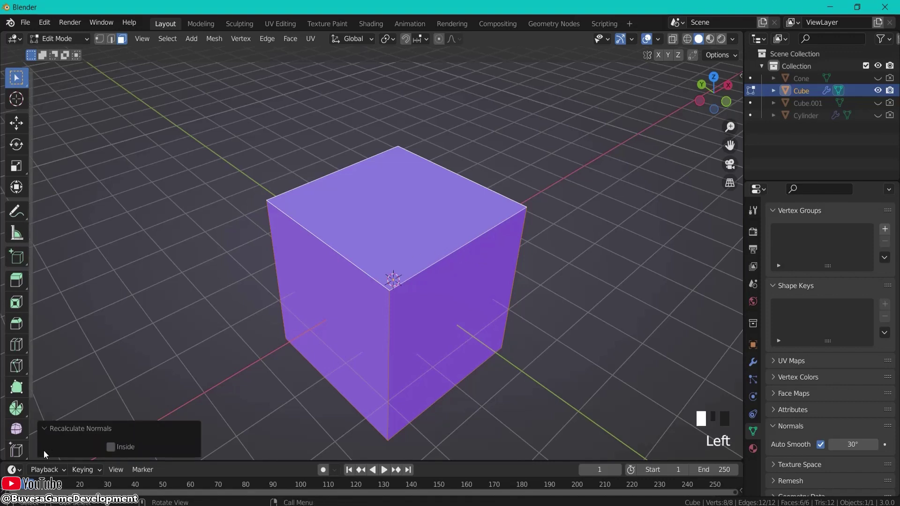
pyautogui.click(111, 447)
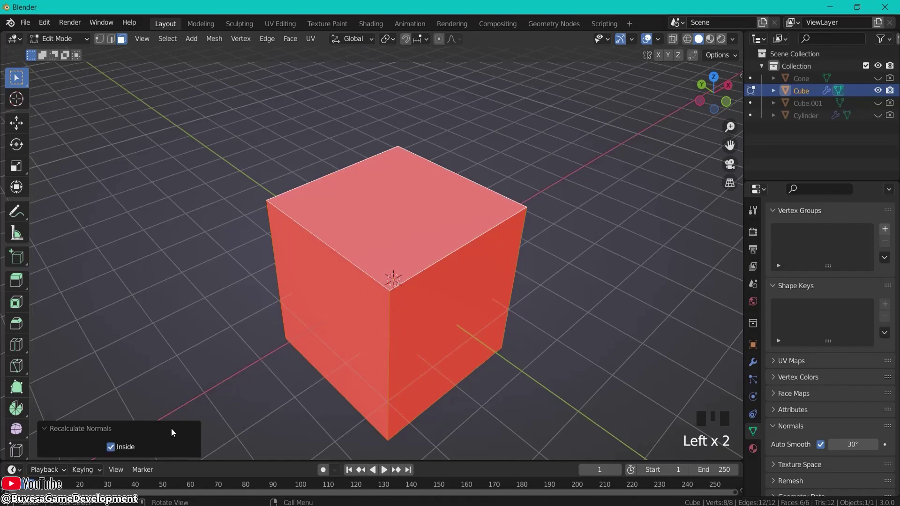
pyautogui.click(111, 447)
pyautogui.click(407, 279)
pyautogui.moveTo(303, 225); pyautogui.dragTo(483, 328, button='middle')
# Check the hole in Object Mode, then in Edit Mode turn Face Orientation off.
pyautogui.click(57, 39)
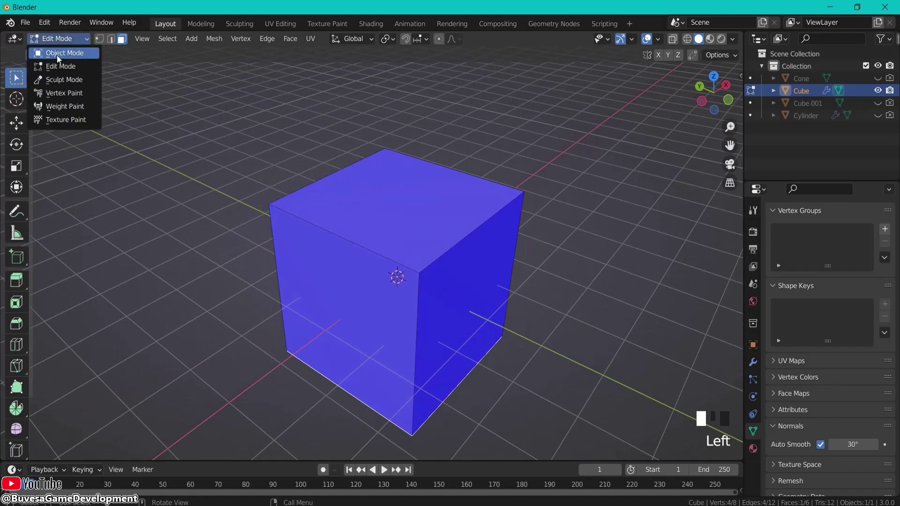
pyautogui.click(57, 55)
pyautogui.click(57, 38)
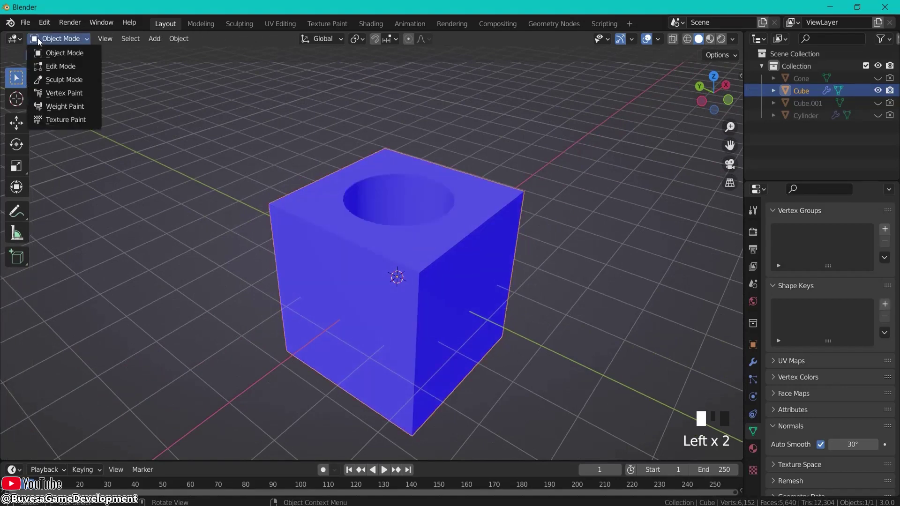
pyautogui.click(65, 66)
pyautogui.click(658, 40)
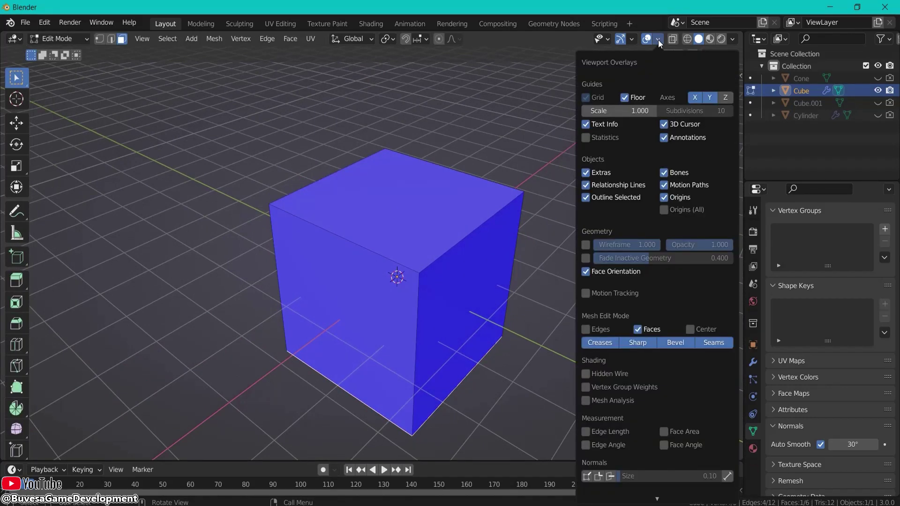
pyautogui.click(586, 271)
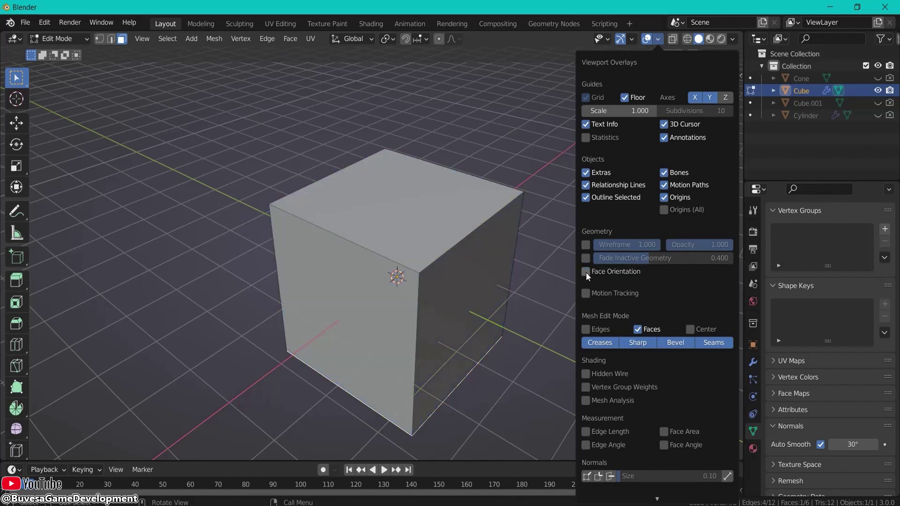
# Clear the face selection, select the cube in Object Mode, and reopen it in Edit Mode.
pyautogui.click(435, 126)
pyautogui.click(57, 39)
pyautogui.click(61, 53)
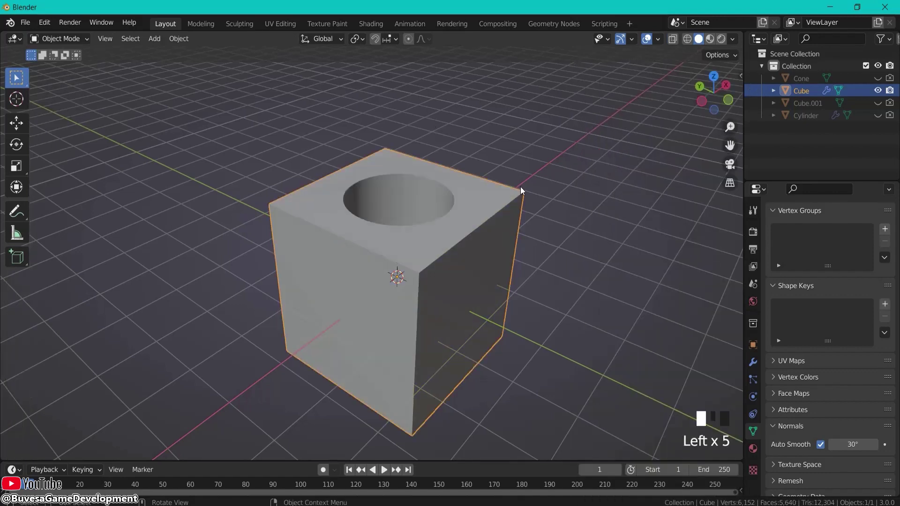
pyautogui.click(469, 192)
pyautogui.press('Tab')
# Cut four evenly spaced horizontal edge loops into the cube with Ctrl+R.
pyautogui.moveTo(617, 240); pyautogui.dragTo(477, 266, button='middle')
pyautogui.hotkey('ctrl', 'r')
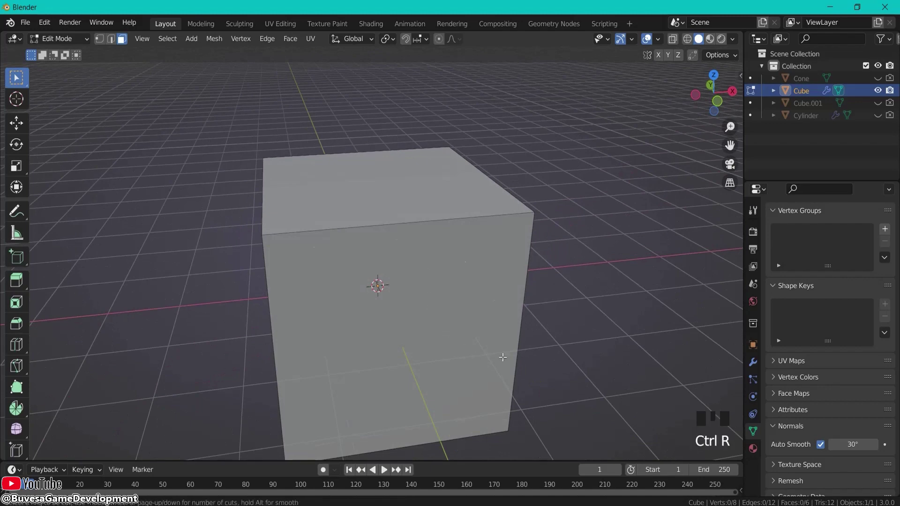
pyautogui.scroll(3, 467, 352)
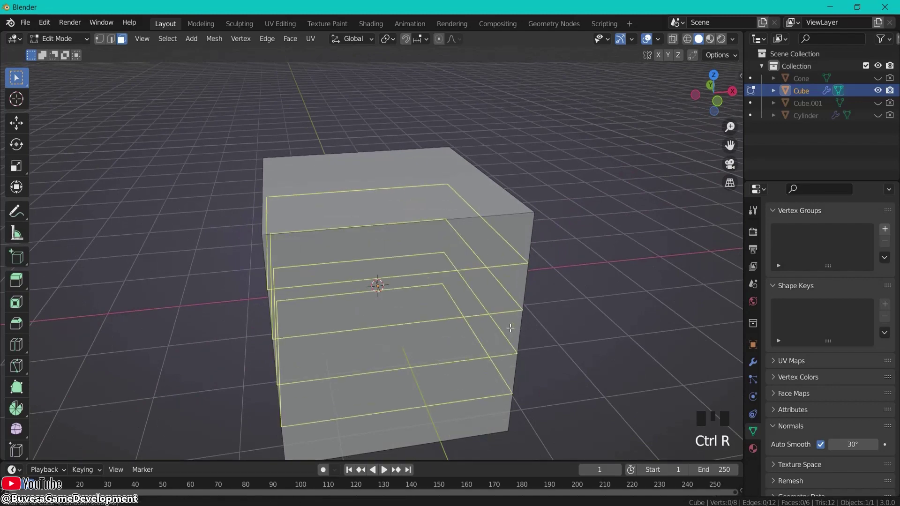
pyautogui.click(468, 347)
pyautogui.rightClick(618, 286)
pyautogui.moveTo(617, 286); pyautogui.dragTo(396, 278, button='middle')
# Add one vertical edge loop across the cube and return to Object Mode.
pyautogui.hotkey('ctrl', 'r')
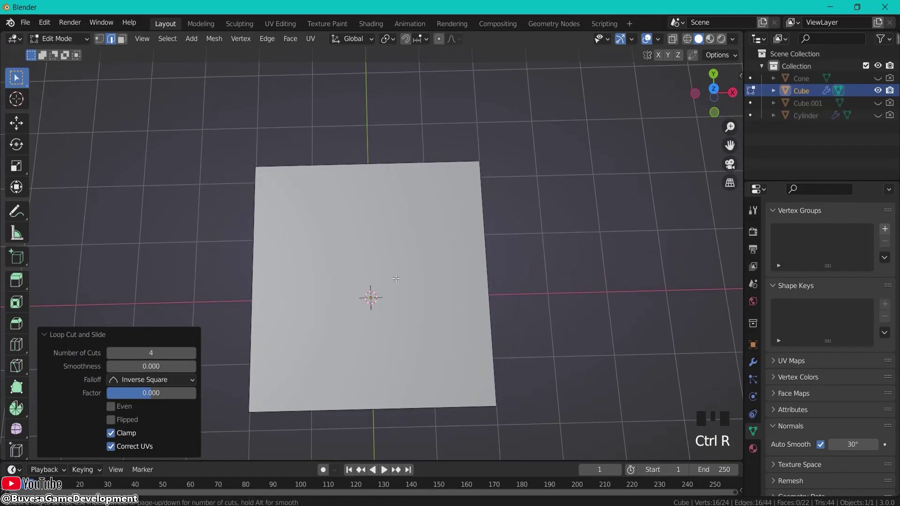
pyautogui.click(477, 293)
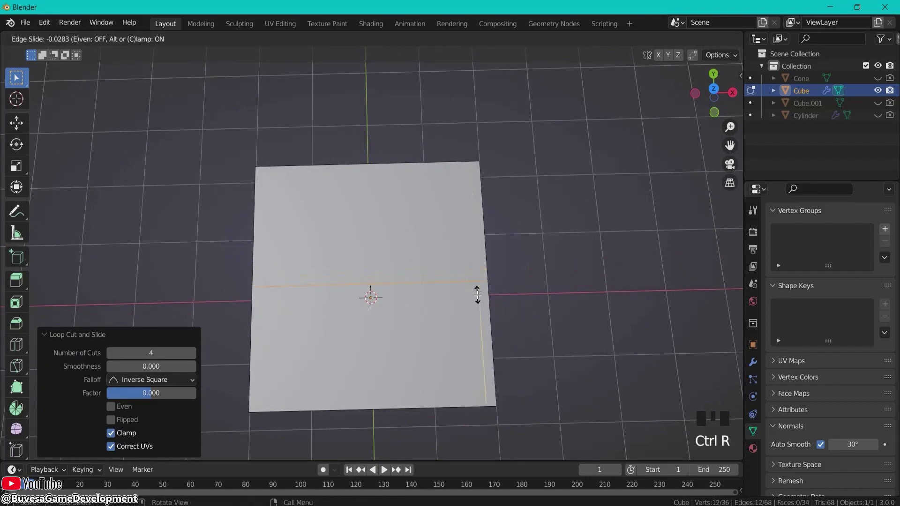
pyautogui.click(476, 317)
pyautogui.moveTo(476, 316); pyautogui.dragTo(640, 229, button='middle')
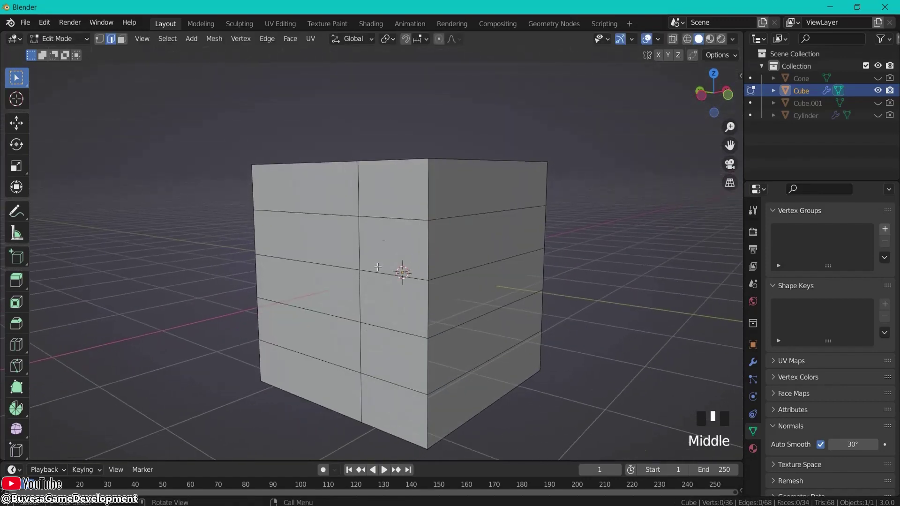
pyautogui.press('Tab')
# Deselect the cube and orbit around it to inspect the round hole.
pyautogui.click(543, 188)
pyautogui.moveTo(543, 187); pyautogui.dragTo(609, 230, button='middle')
pyautogui.scroll(-3, 612, 268)
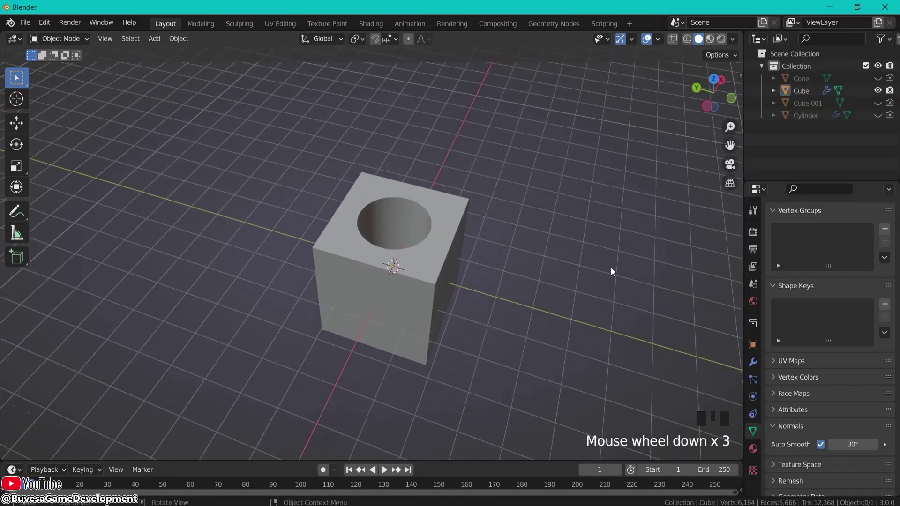
pyautogui.moveTo(611, 269); pyautogui.dragTo(543, 277, button='middle')
pyautogui.scroll(1, 418, 276)
pyautogui.scroll(1, 422, 279)
pyautogui.moveTo(453, 291); pyautogui.dragTo(493, 288, button='middle')
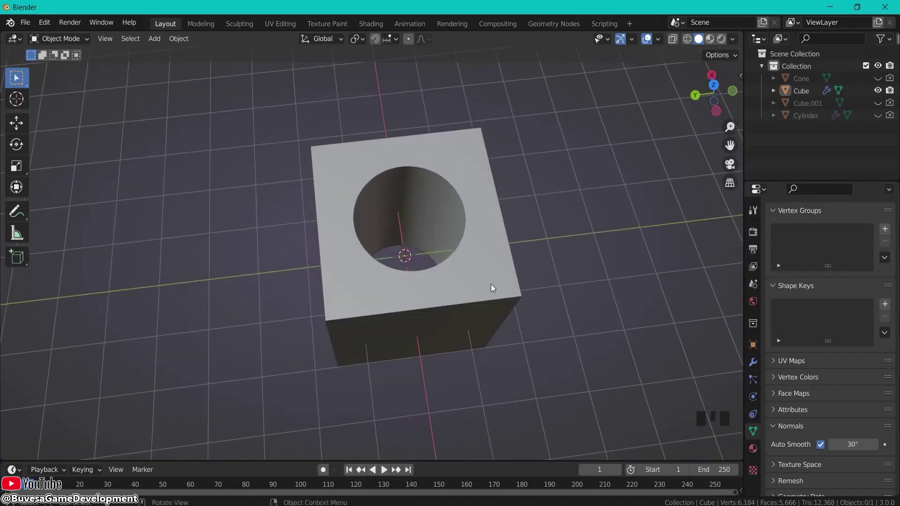